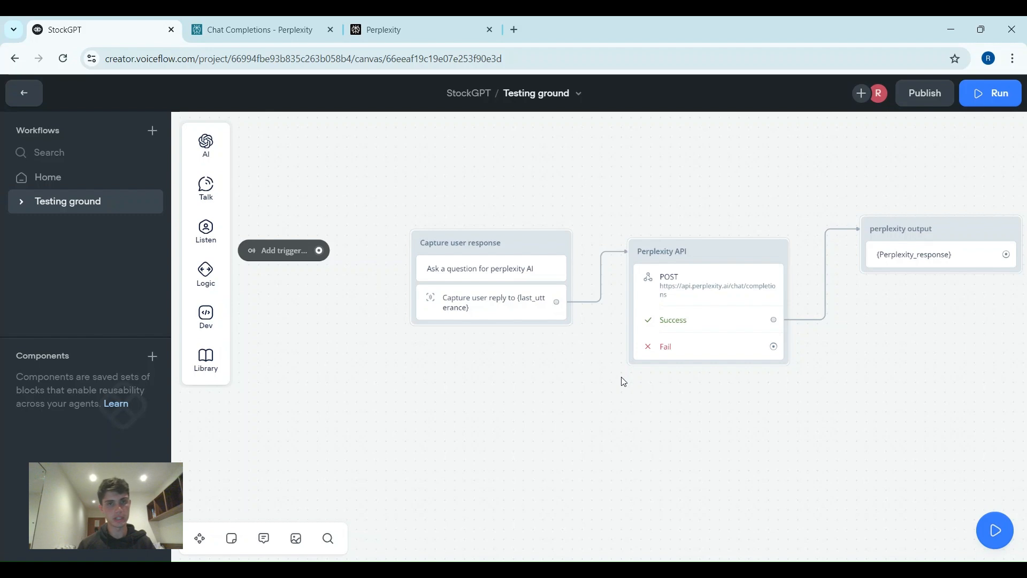
Step: Review the question message and the user-reply capture settings in the Capture user response block
scroll(639, 422, right, 2)
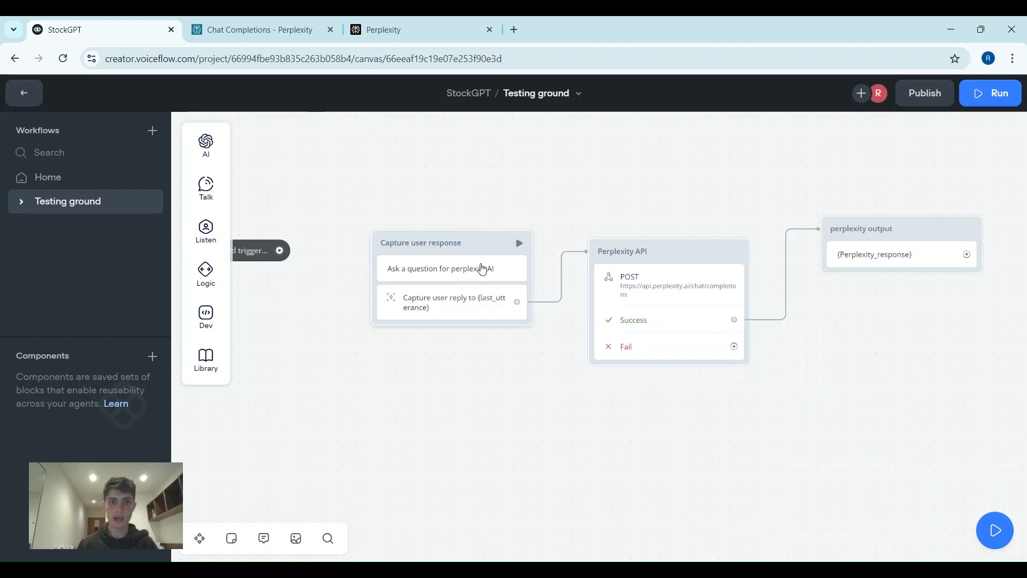
click(482, 268)
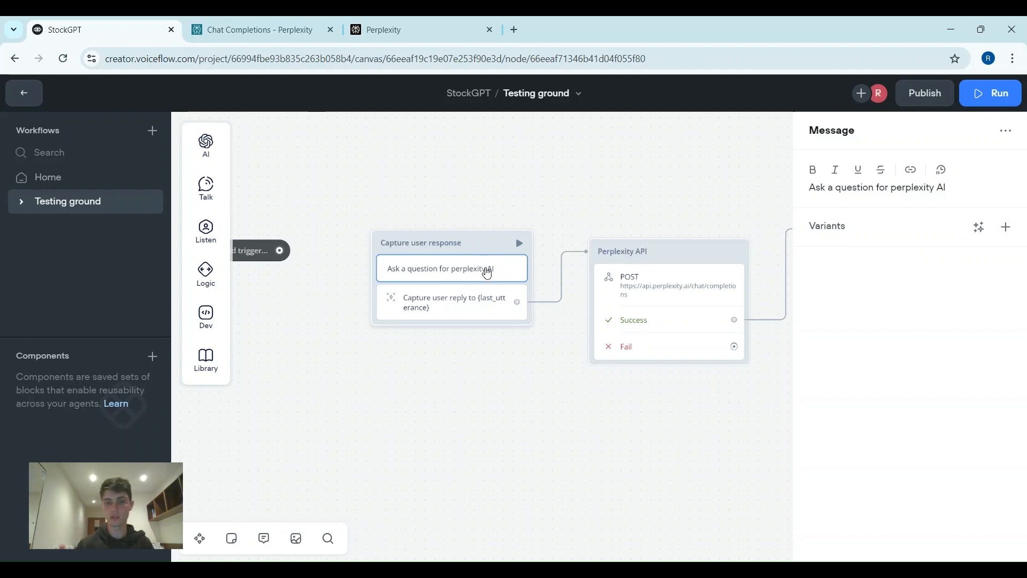
click(464, 303)
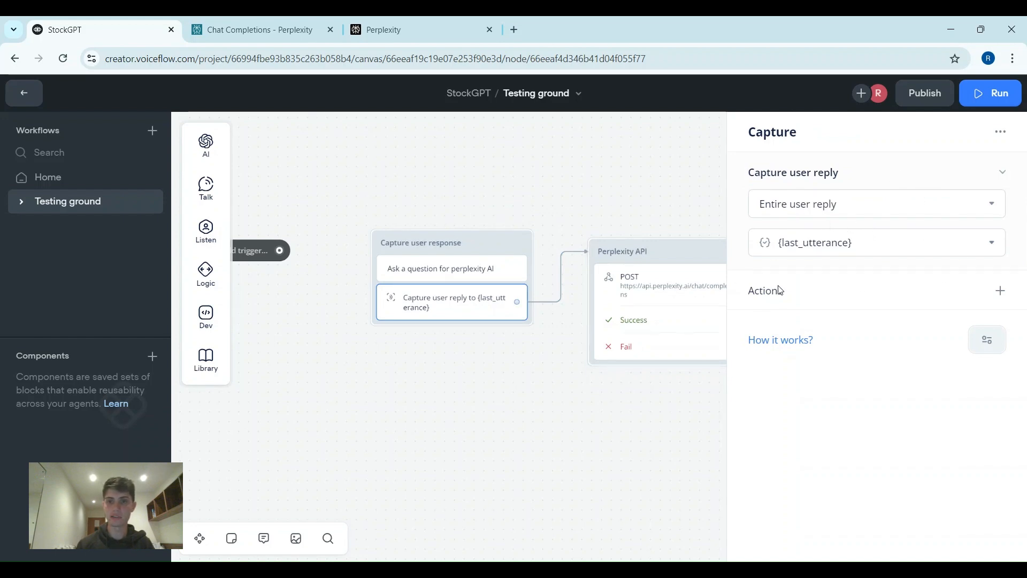
drag(649, 415, 523, 406)
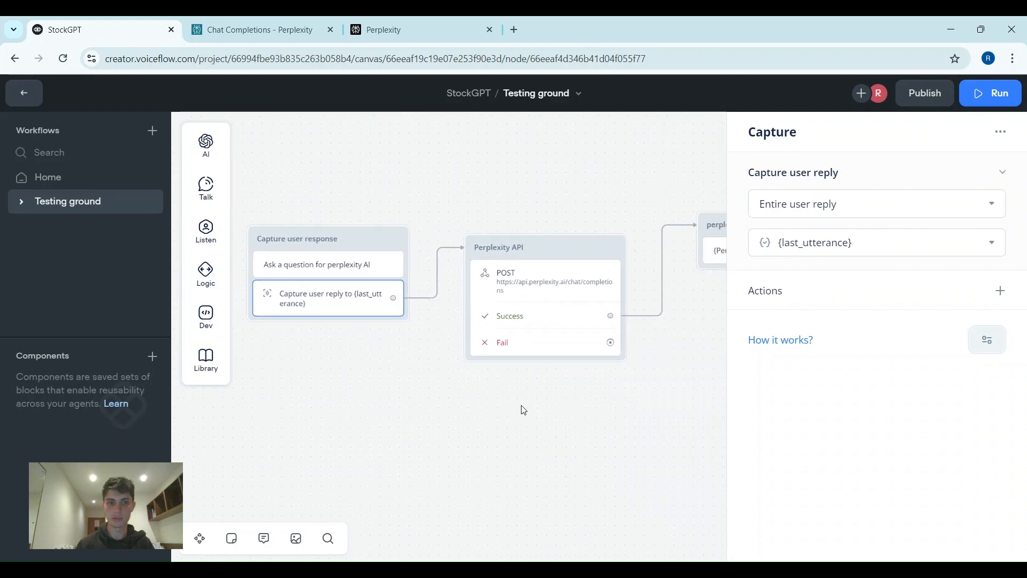
click(556, 411)
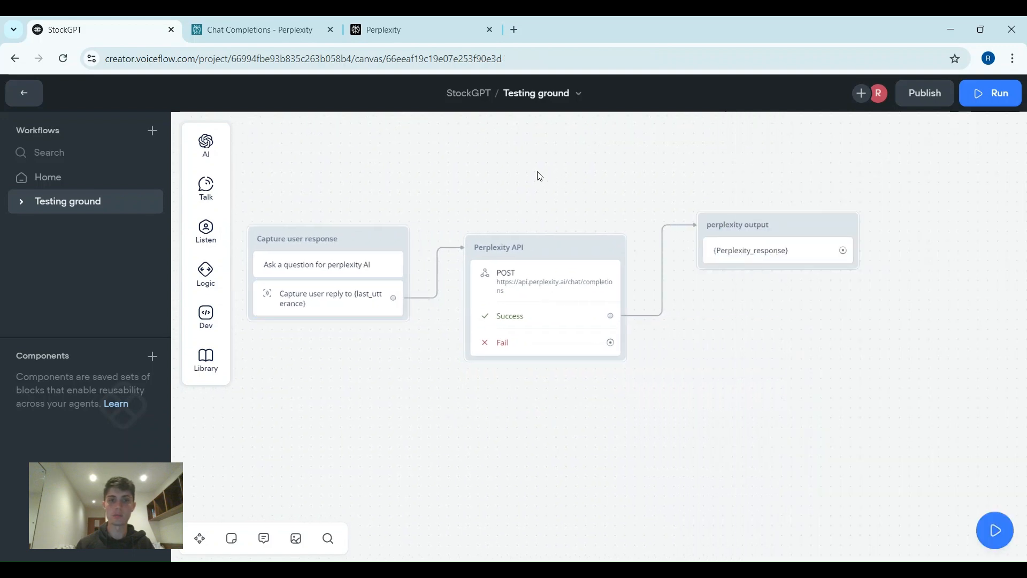
mouse_move(200, 148)
mouse_move(207, 320)
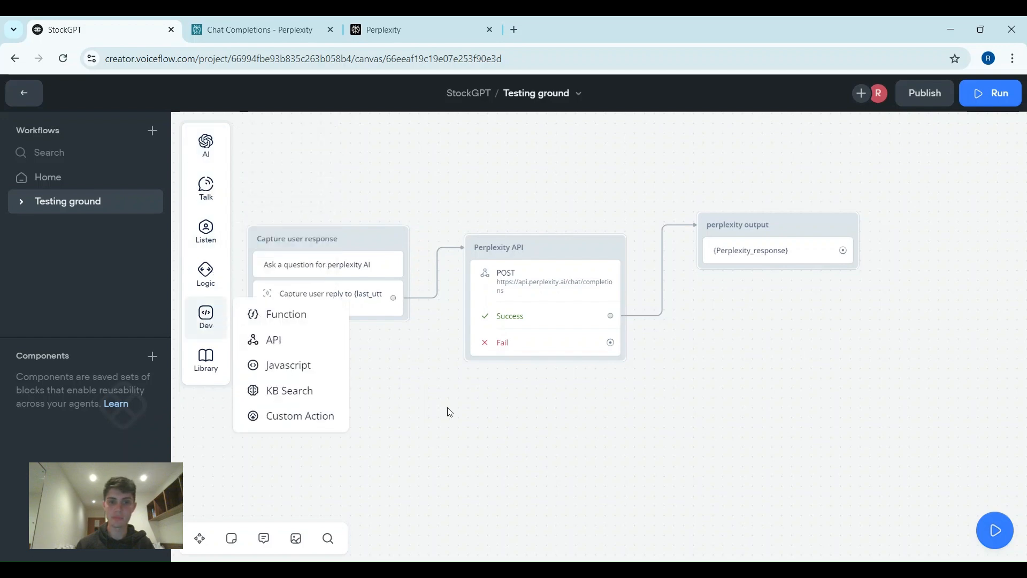
click(532, 284)
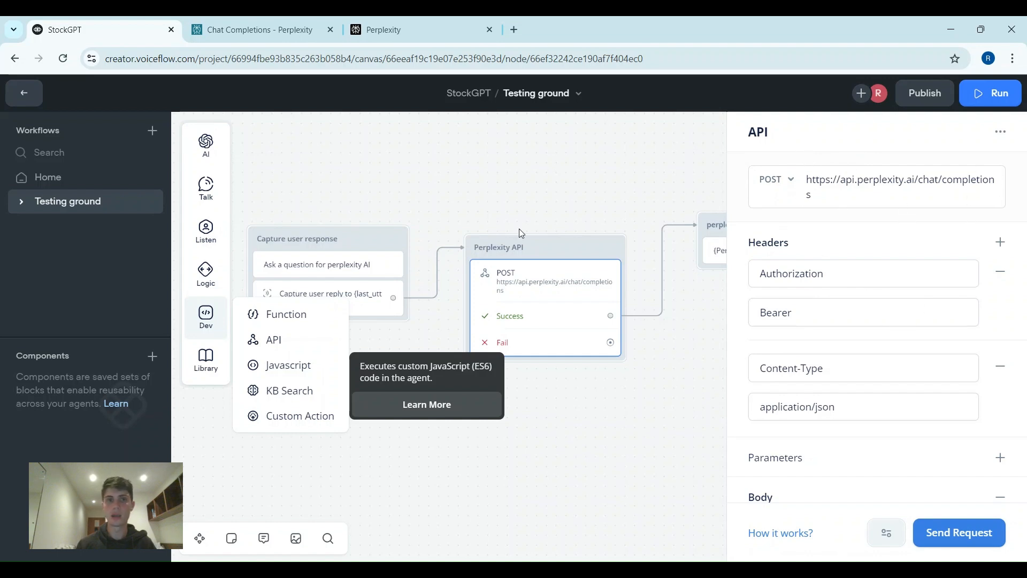
click(804, 186)
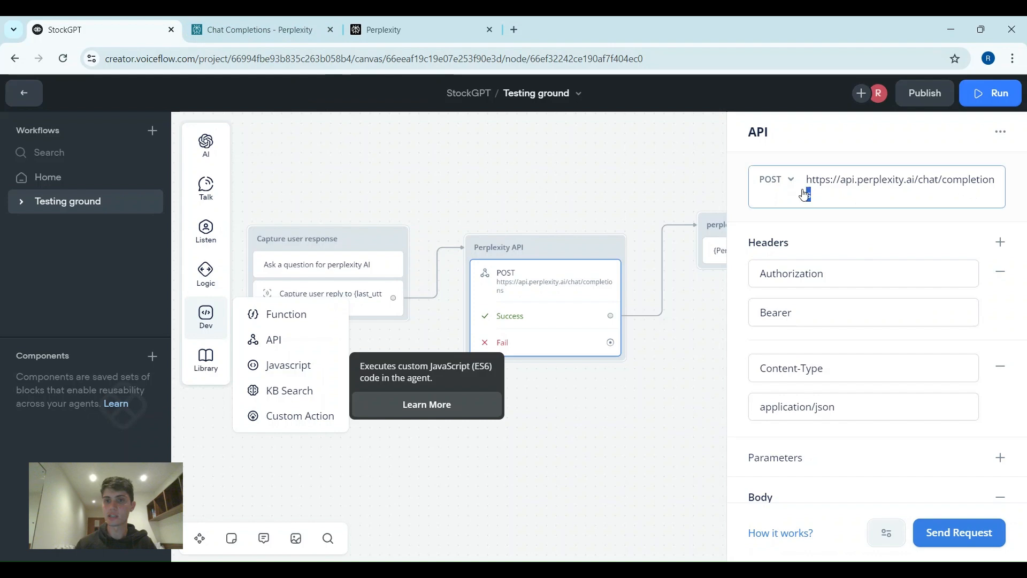
key(ctrl+a)
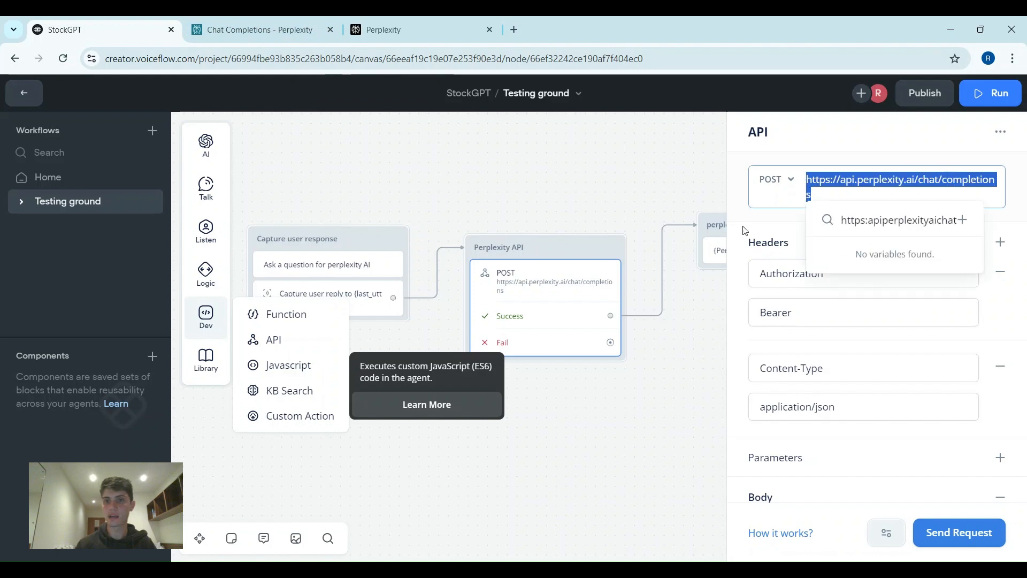
click(221, 17)
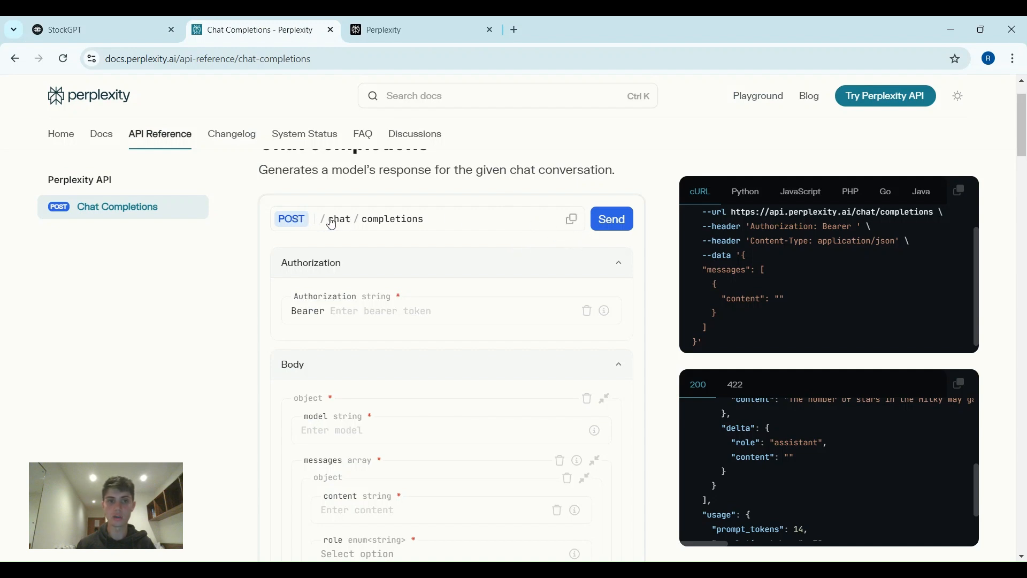
click(574, 219)
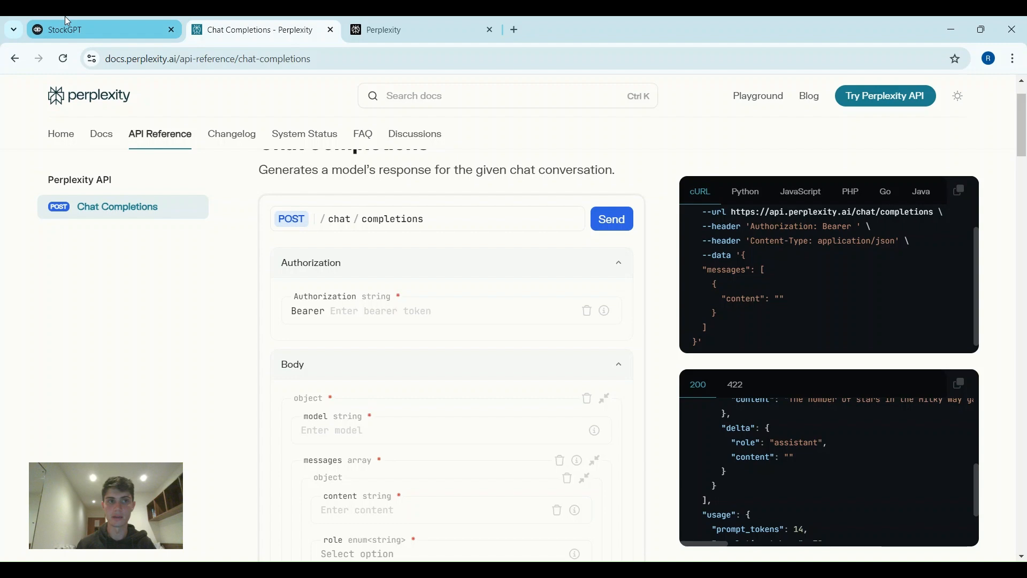
click(96, 29)
key(ctrl+v)
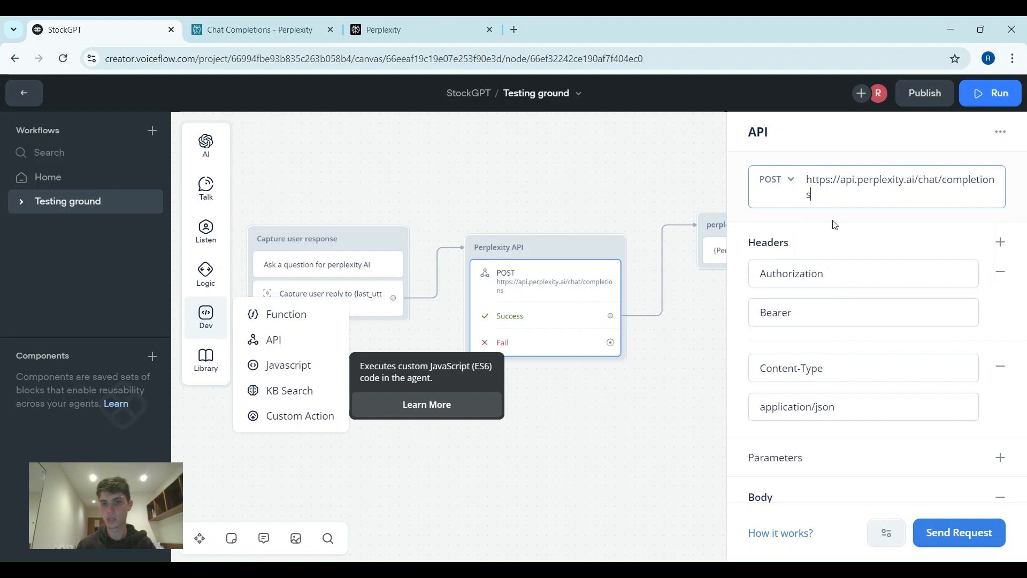
Step: Go to the Bearer value of the API block's Authorization header and switch to the Perplexity account page
scroll(837, 223, down, 1)
scroll(930, 192, up, 1)
click(816, 314)
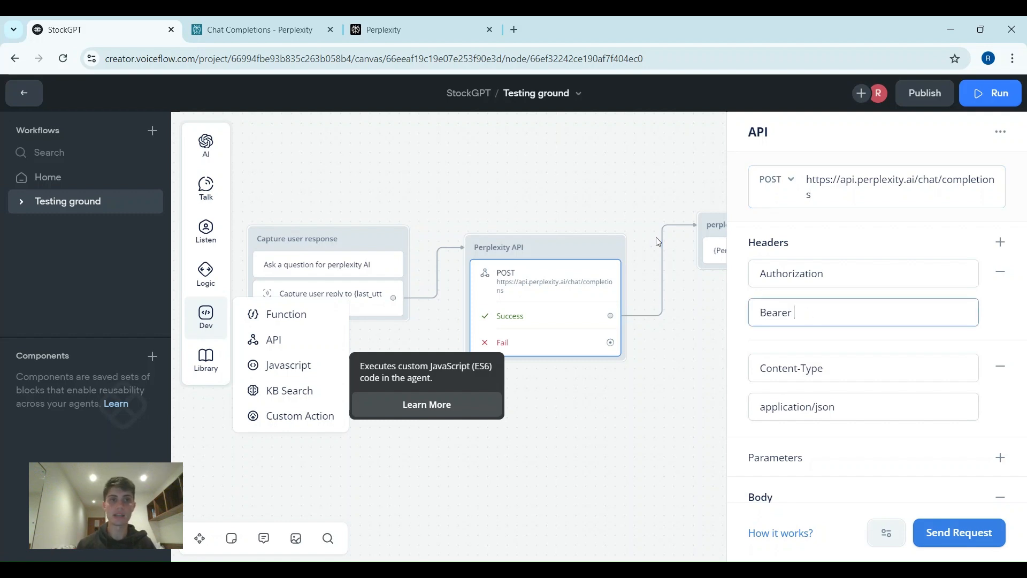
click(388, 34)
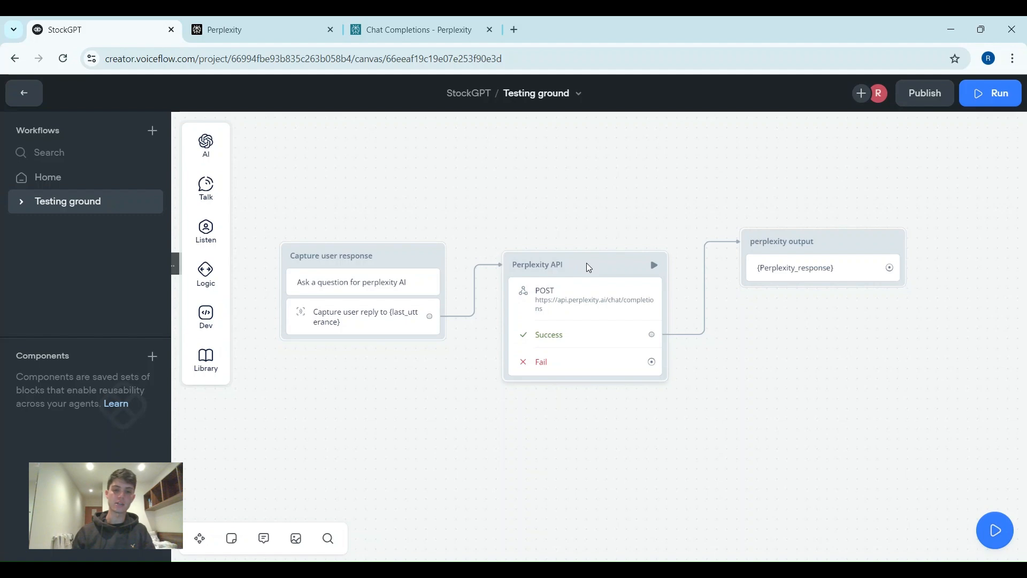
Step: Reopen the Perplexity API block and examine its Authorization and Content-Type headers and its raw request body
click(587, 268)
click(813, 317)
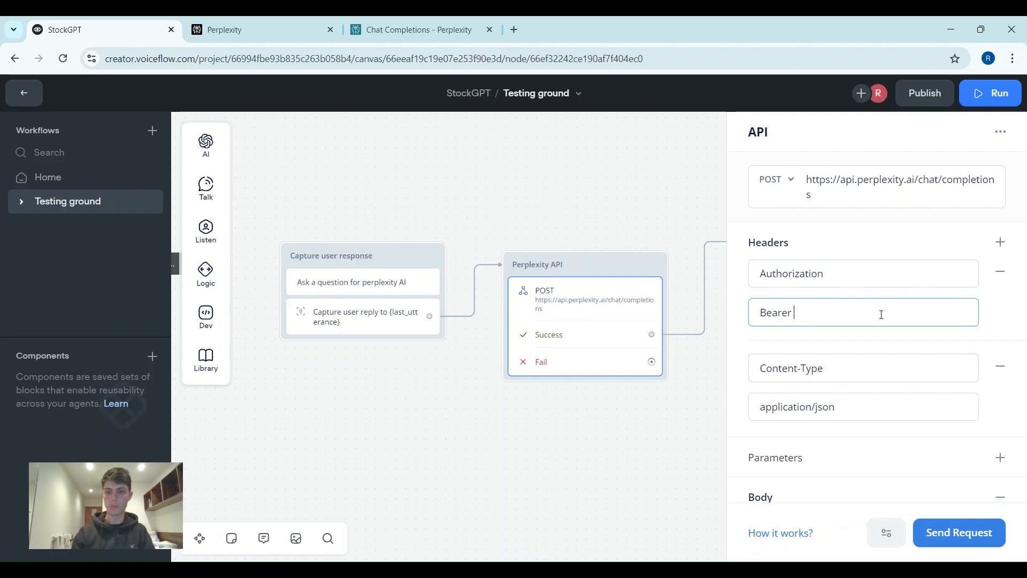
scroll(872, 310, down, 1)
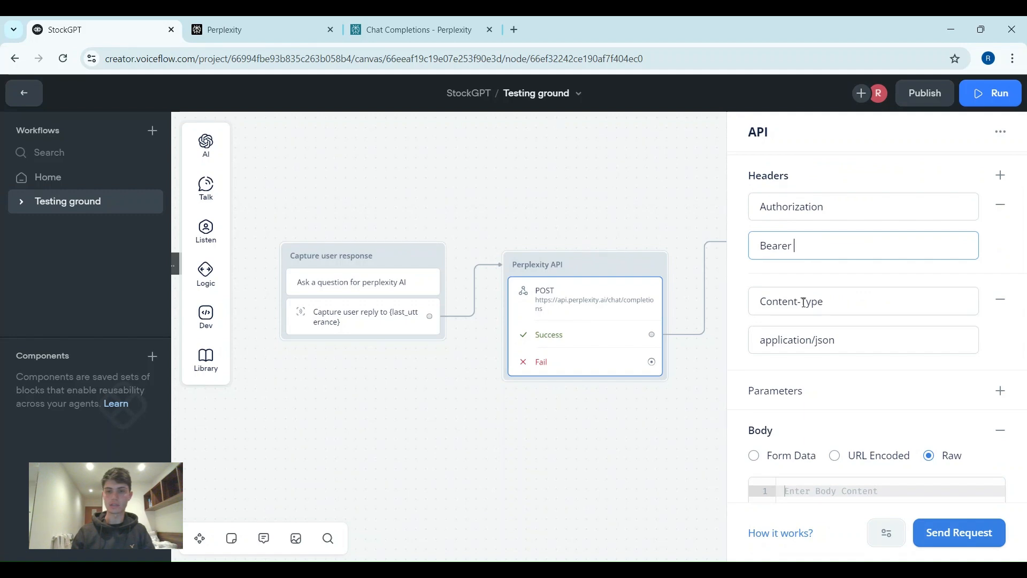
scroll(802, 327, down, 1)
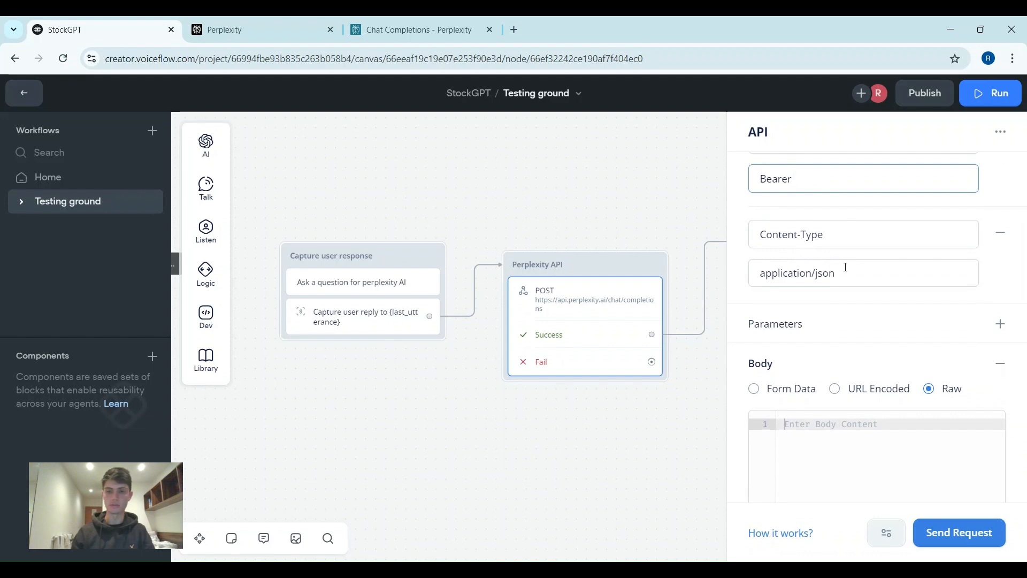
scroll(866, 268, down, 1)
scroll(930, 250, down, 1)
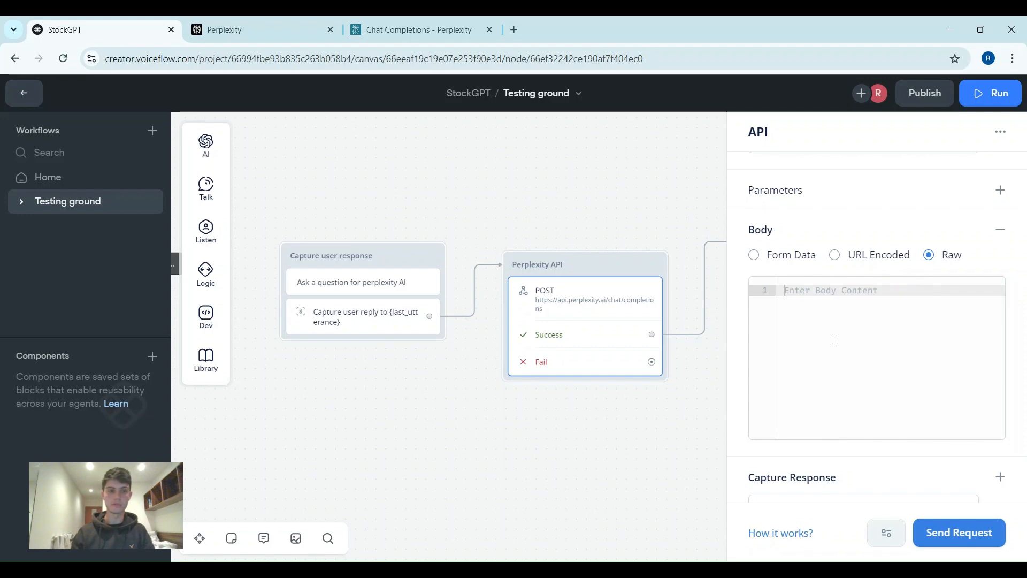
Step: In the Chat Completions docs, fill the Authorization bearer token with placeholder text and expand the Body parameters
click(415, 30)
scroll(479, 305, down, 2)
click(612, 263)
scroll(613, 264, down, 1)
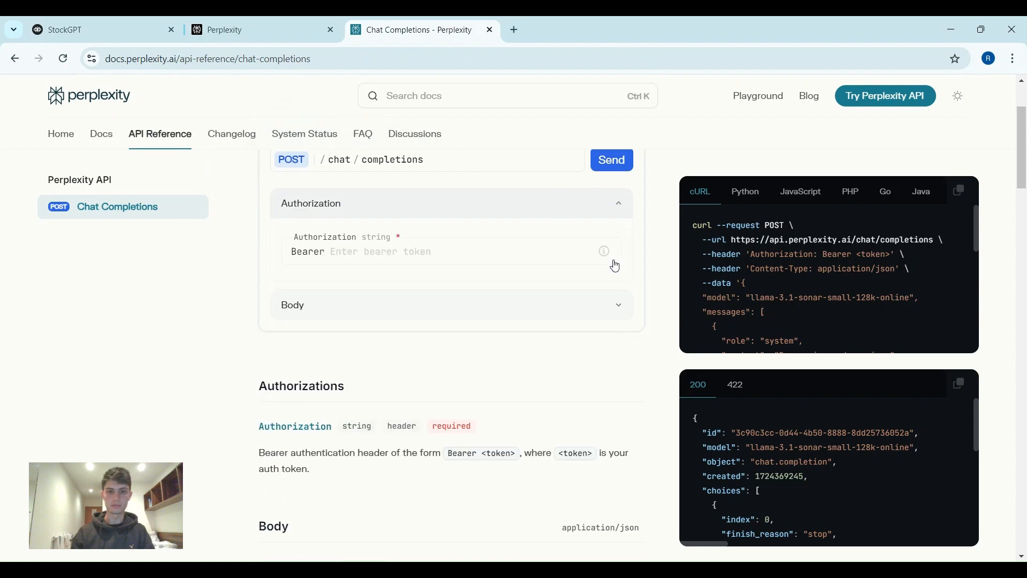
click(429, 245)
text(API)
click(514, 294)
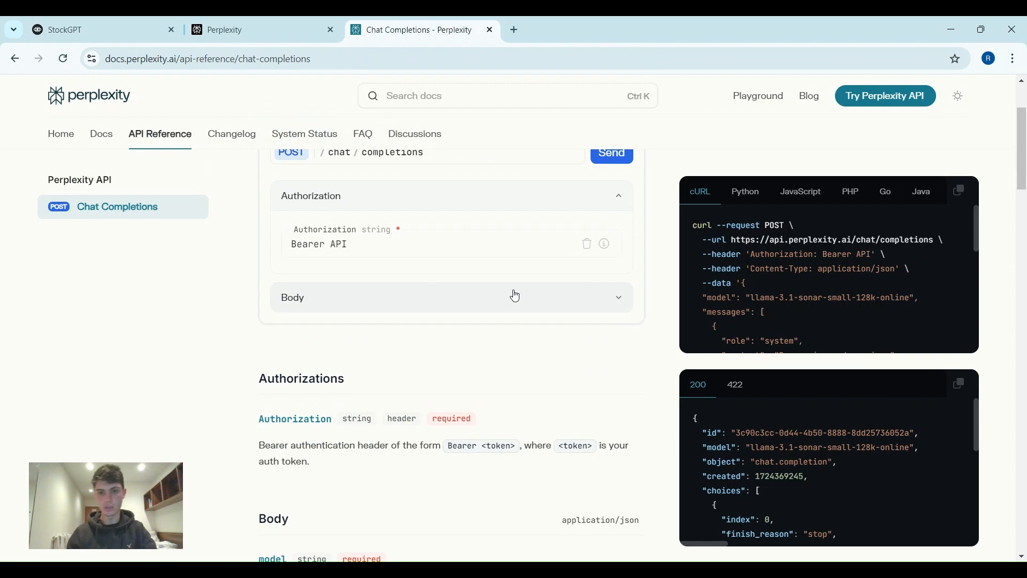
scroll(513, 292, down, 3)
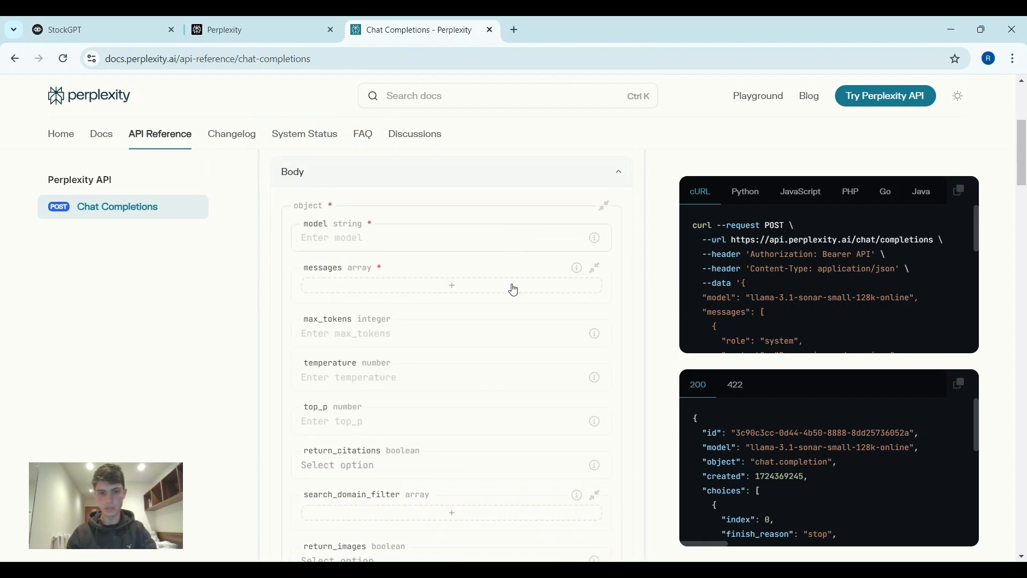
Step: Fill the body's model parameter with its example value, llama-3.1-sonar-small-128k-online
click(383, 232)
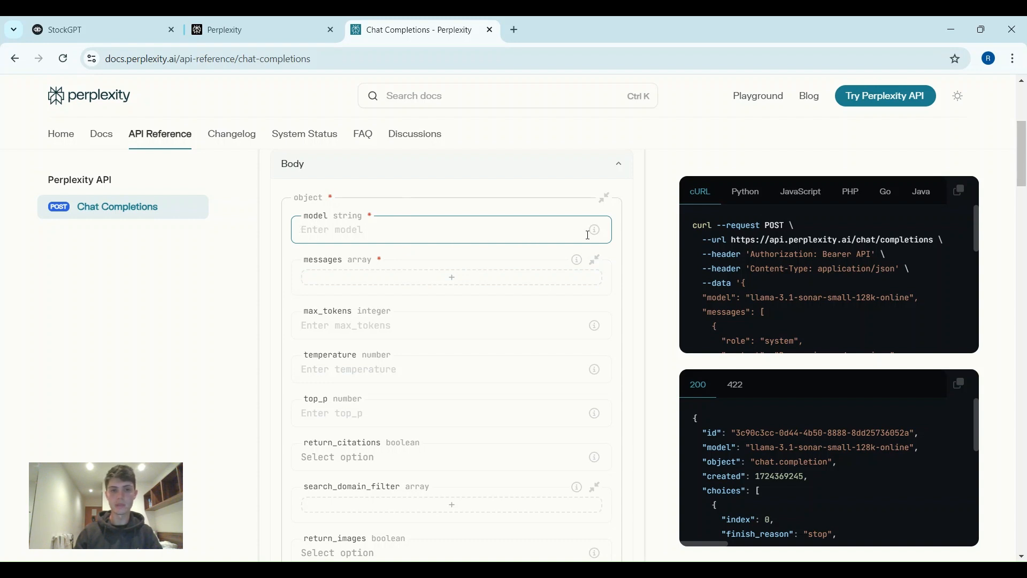
mouse_move(594, 230)
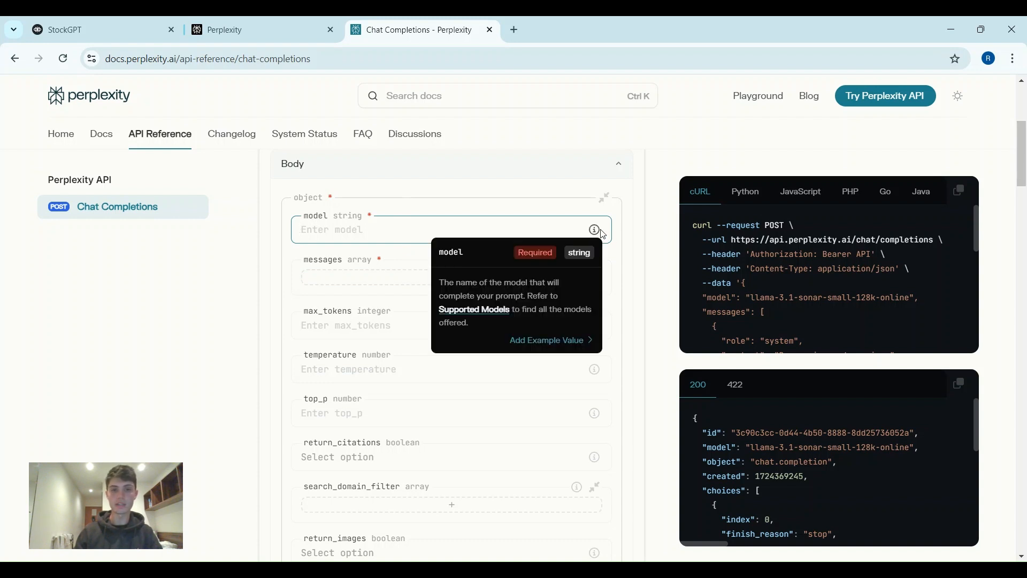
click(559, 343)
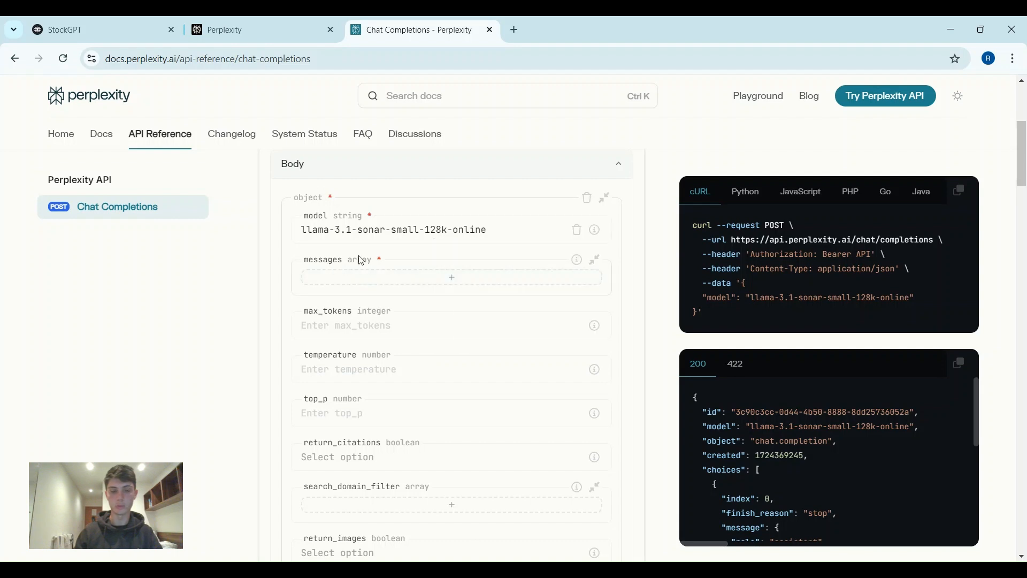
mouse_move(598, 232)
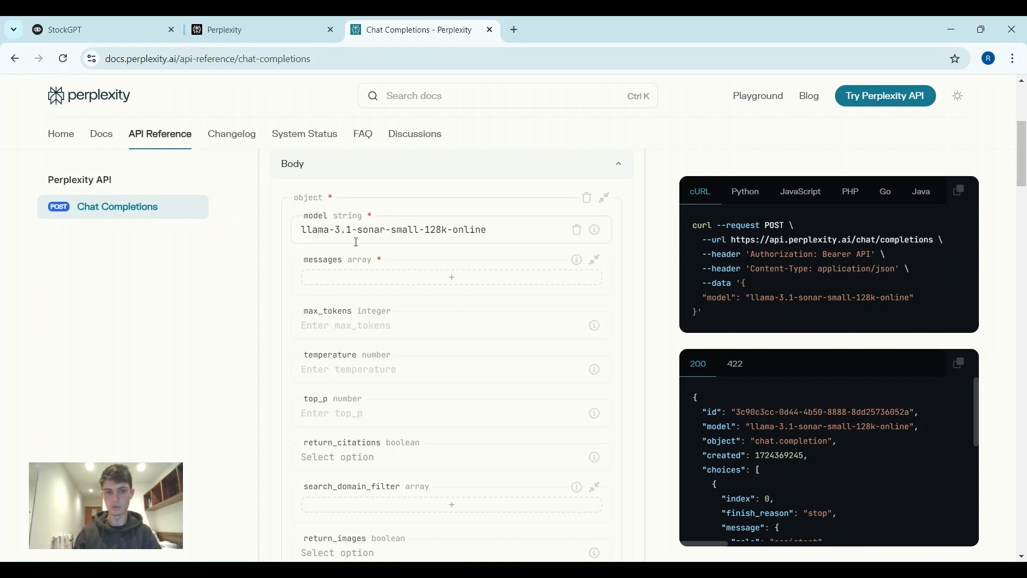
Step: Add a messages entry with role user and content {last_utterance}, copied from the variable in the Capture step
click(451, 279)
click(388, 314)
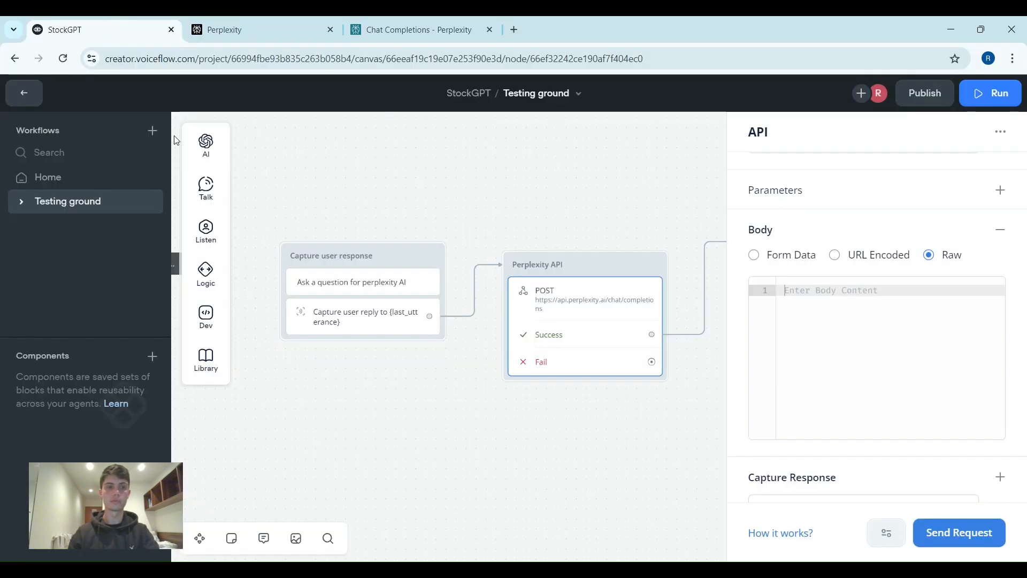
click(364, 295)
click(375, 317)
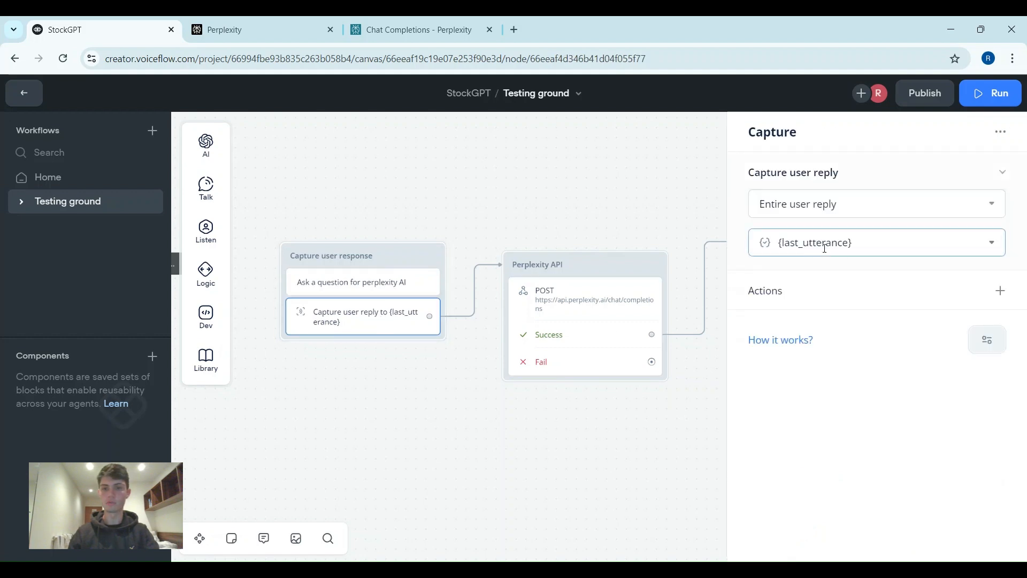
click(837, 246)
click(771, 246)
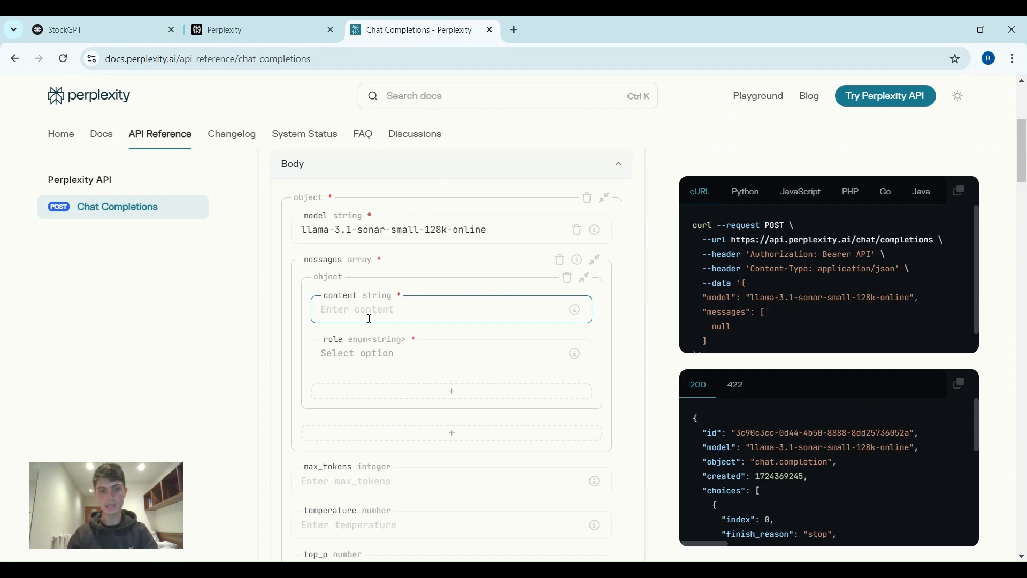
key(ctrl+v)
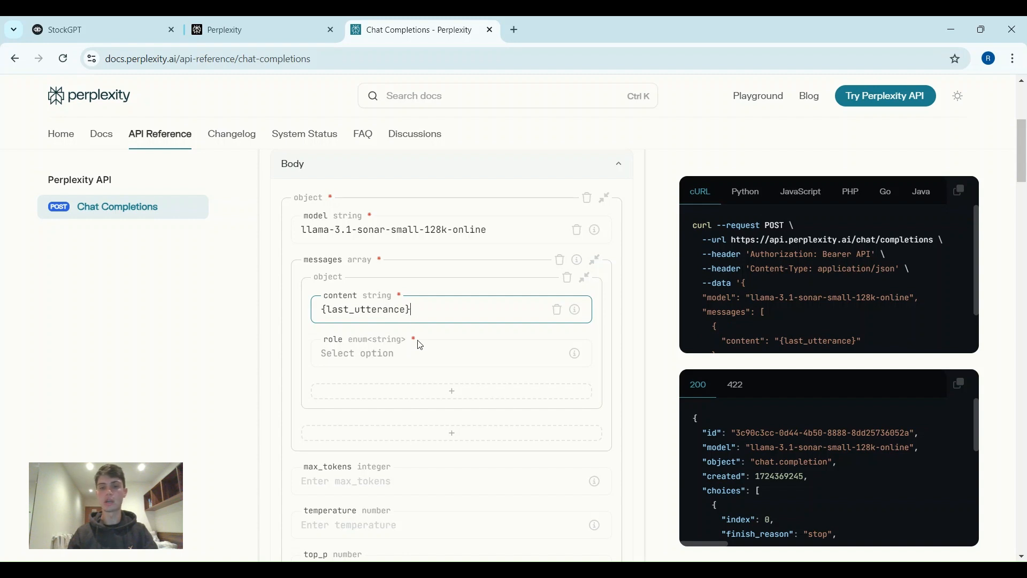
click(392, 358)
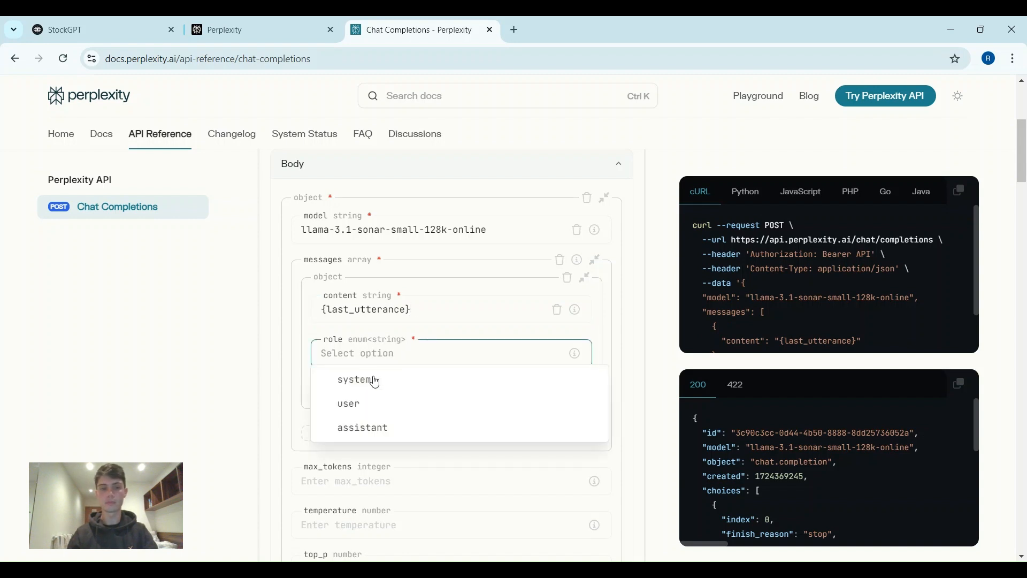
click(363, 408)
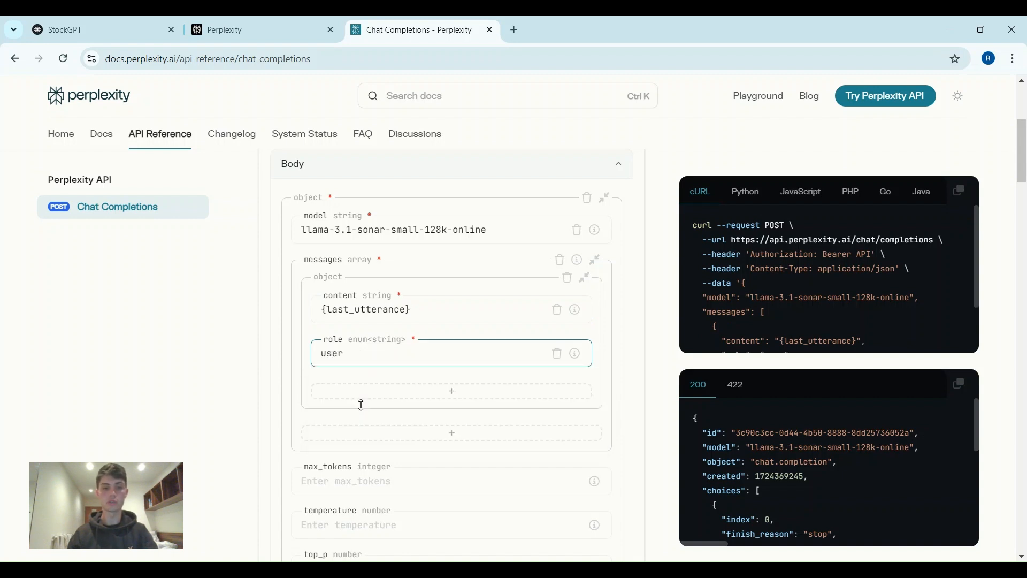
Step: Set the body's max_tokens parameter to 500
scroll(422, 324, down, 1)
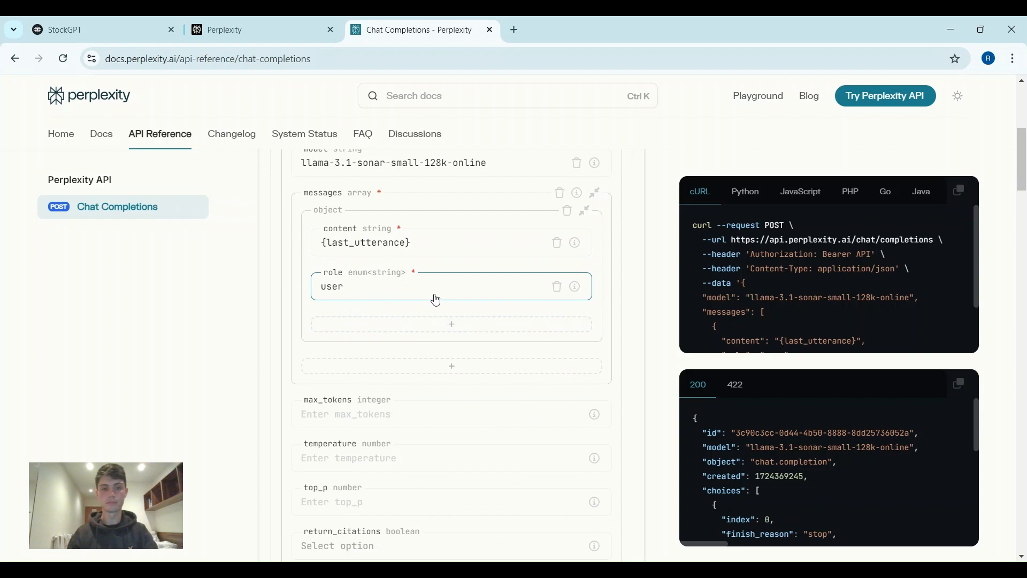
scroll(431, 256, down, 1)
scroll(431, 255, down, 1)
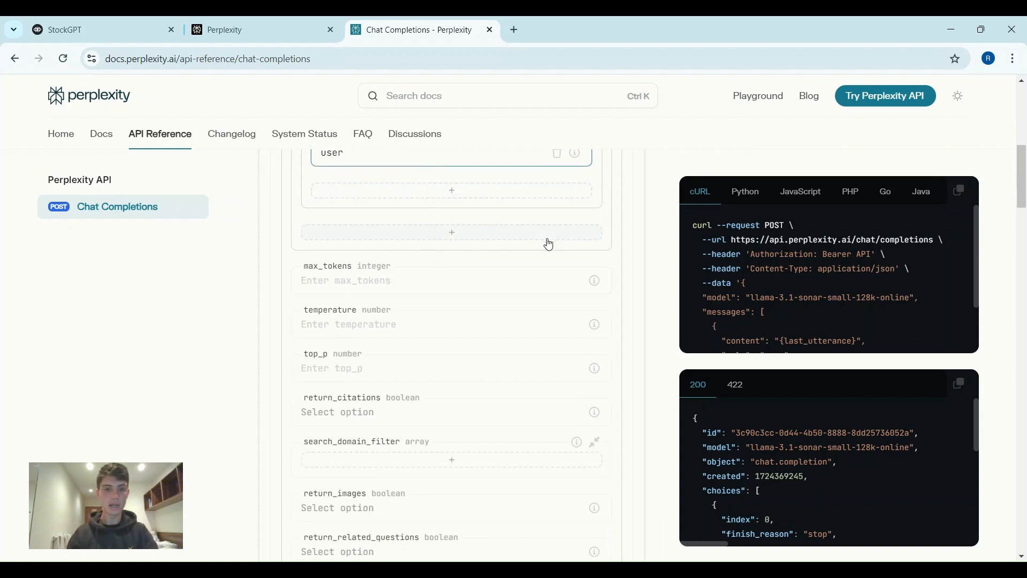
scroll(637, 229, down, 1)
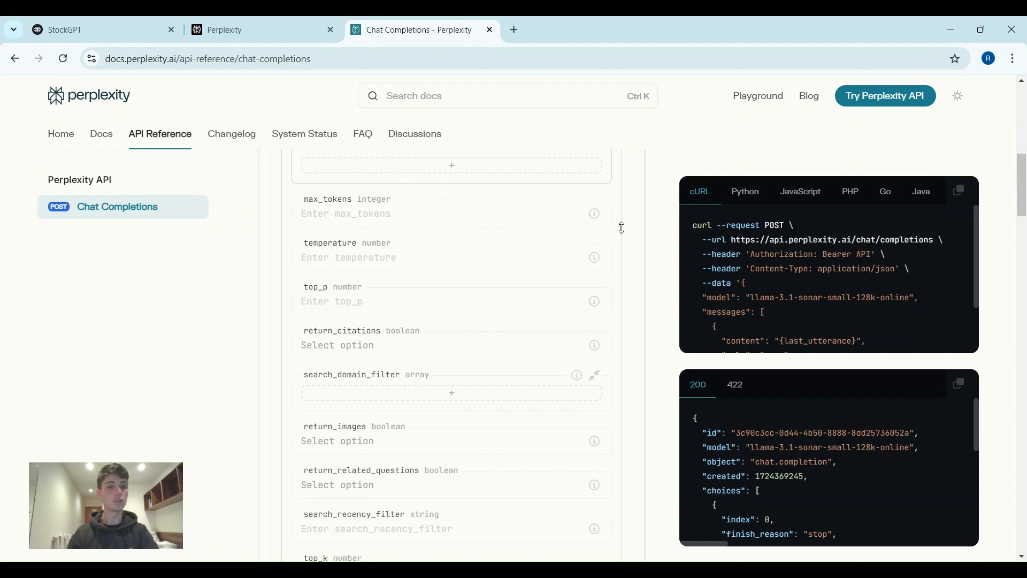
mouse_move(595, 215)
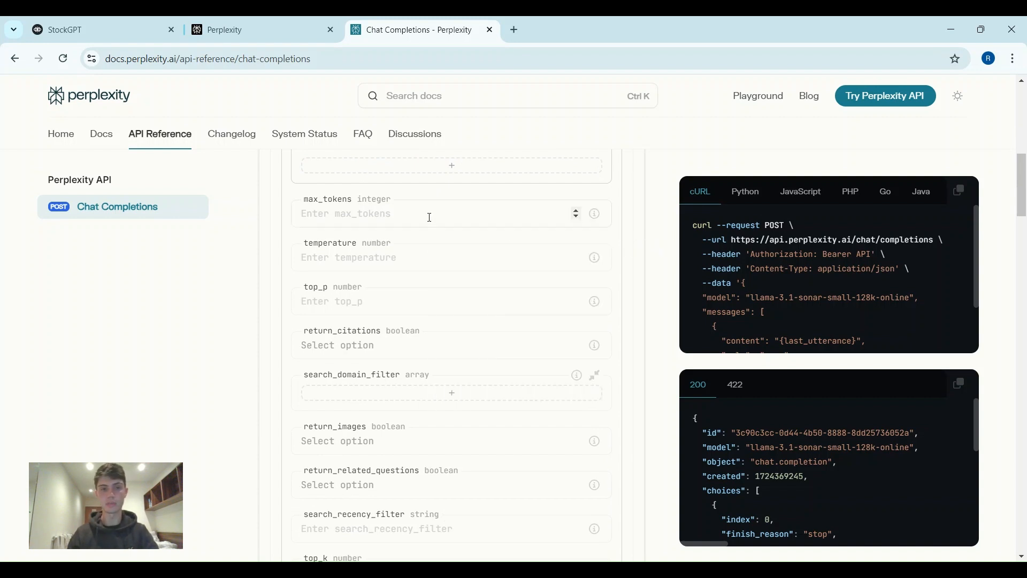
scroll(909, 284, down, 2)
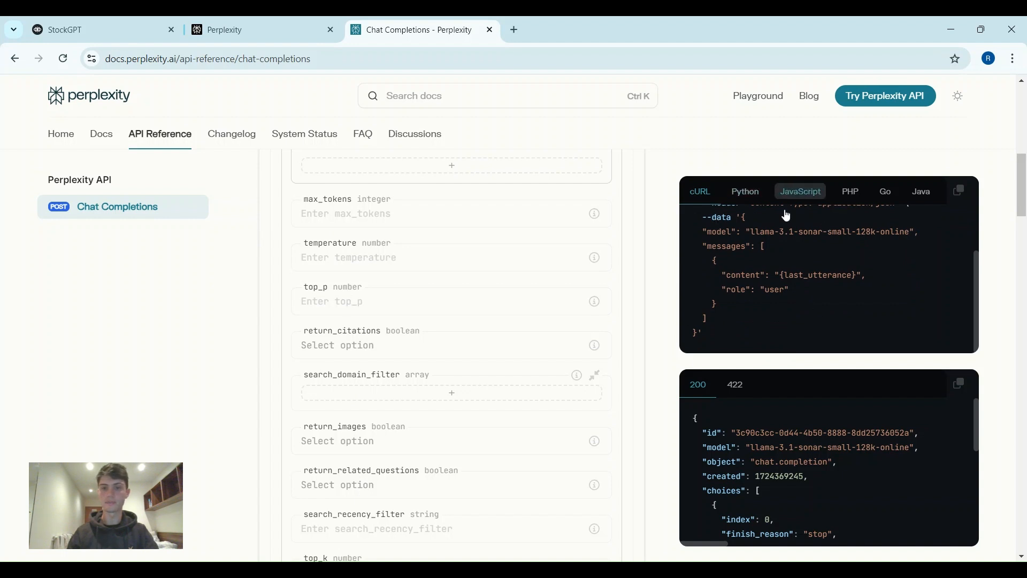
click(349, 219)
text(500)
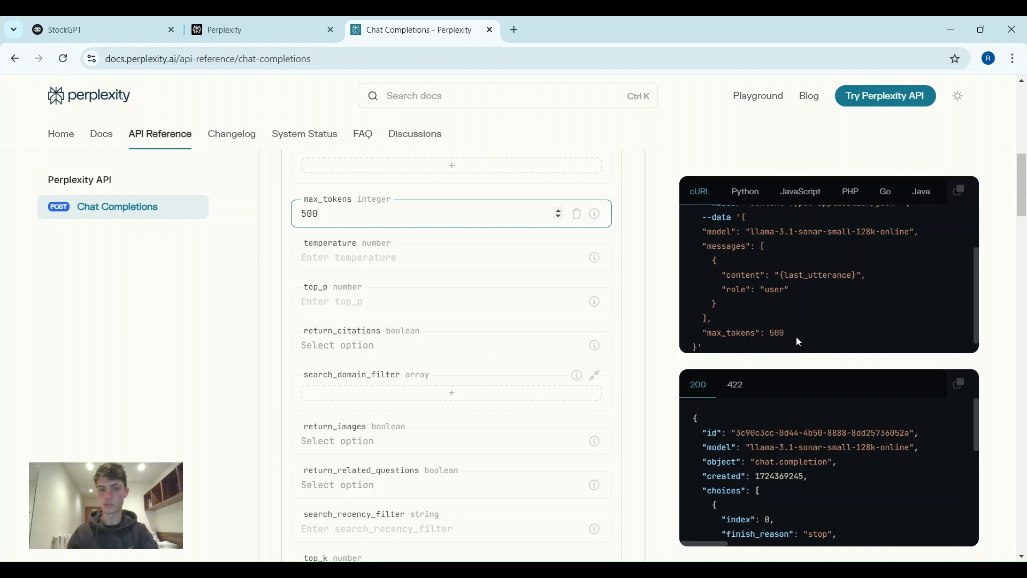
click(385, 261)
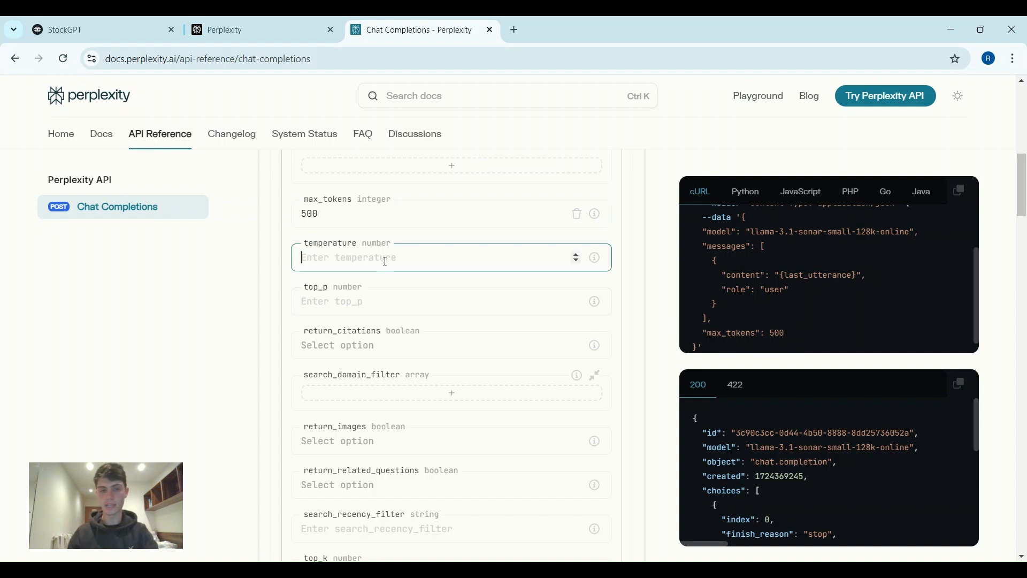
text(1.5)
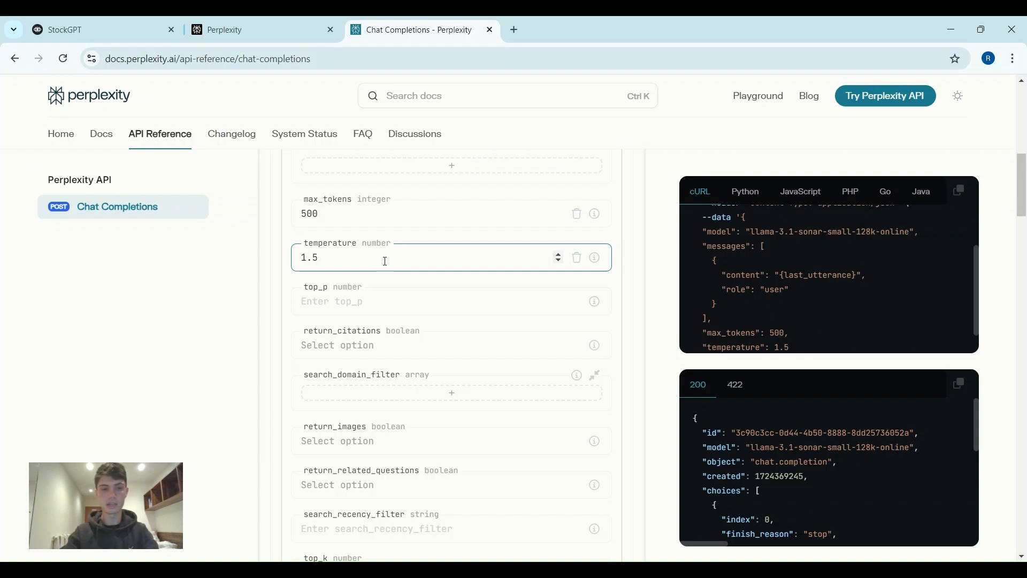
key(BackSpace)
key(BackSpace)
key(BackSpace)
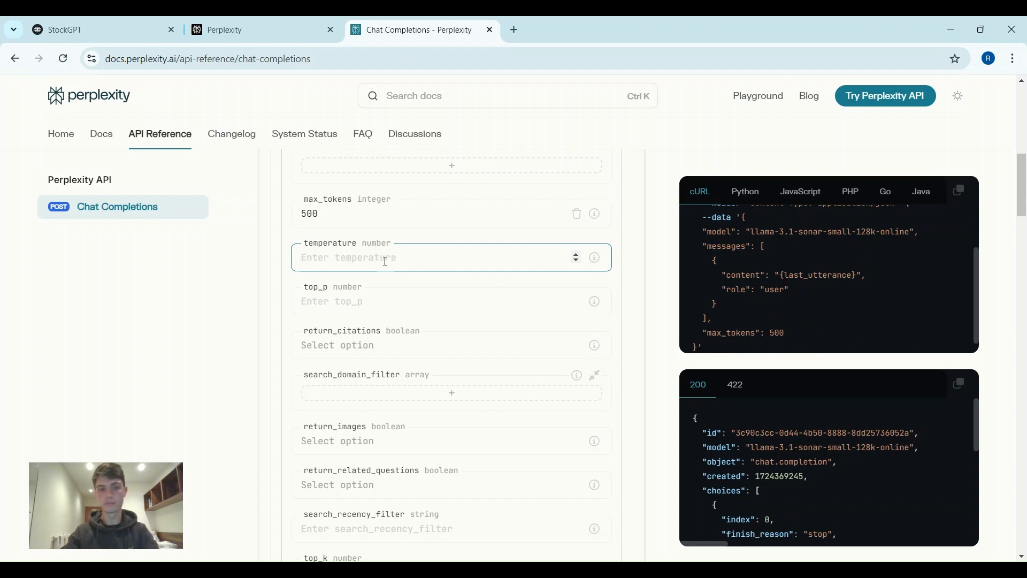
Step: Set the return_citations and return_images parameters to true
scroll(407, 266, down, 4)
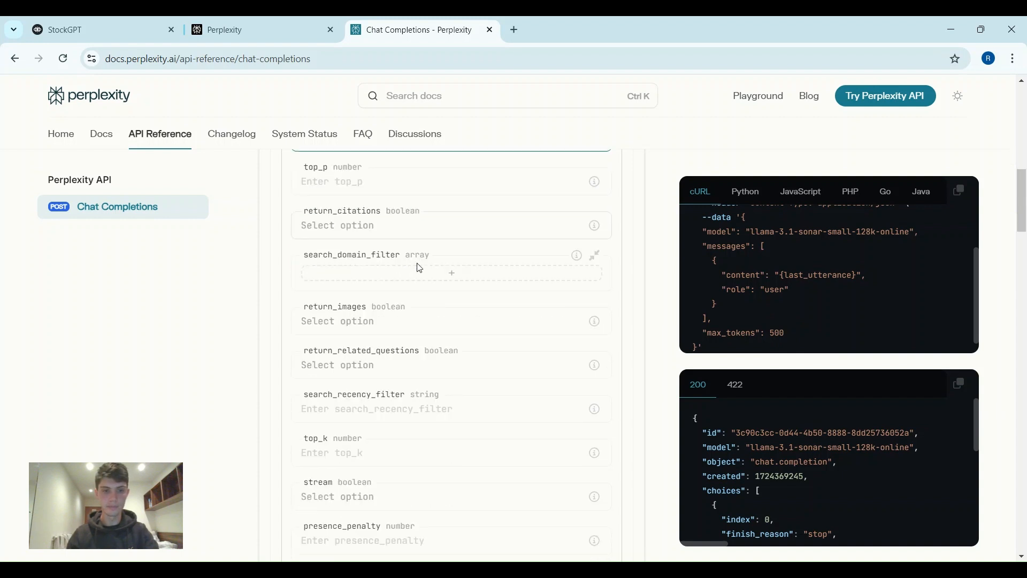
scroll(449, 203, up, 1)
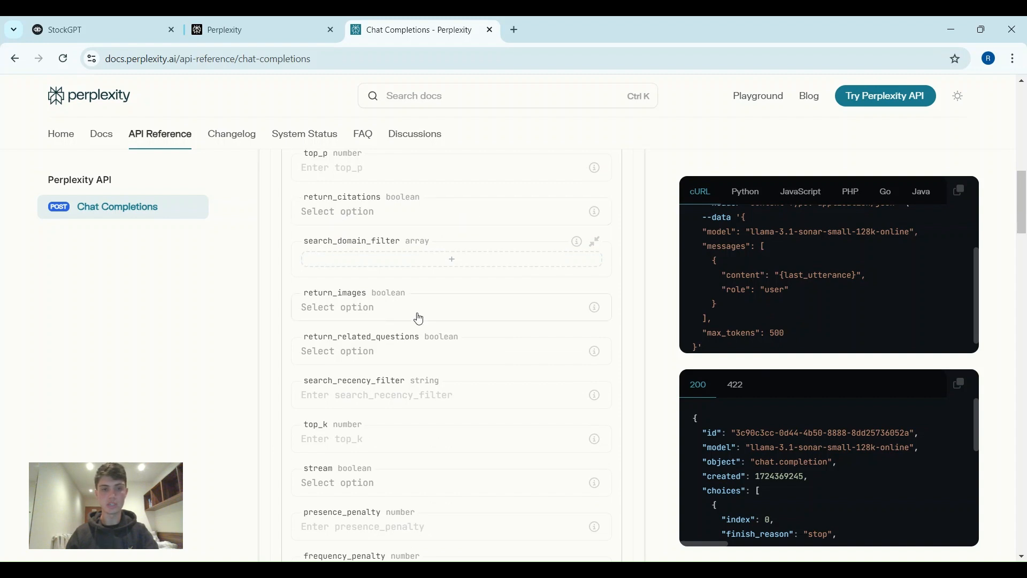
click(452, 211)
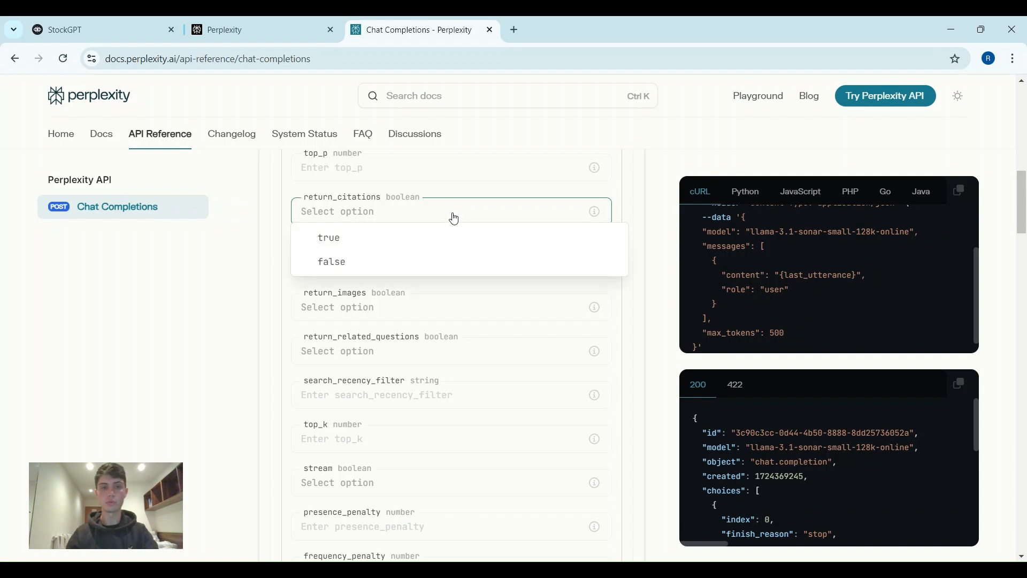
click(369, 239)
click(380, 313)
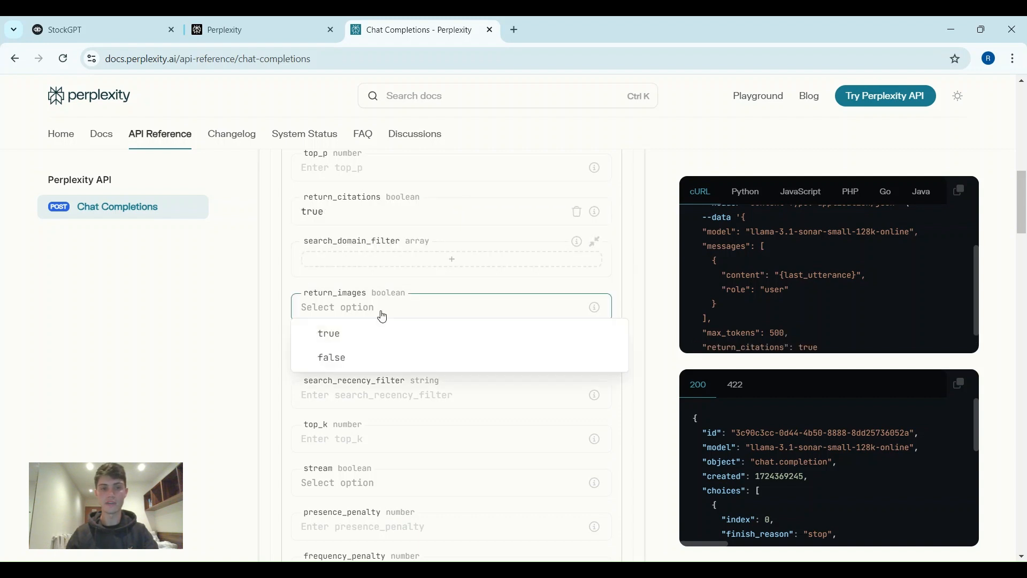
click(371, 344)
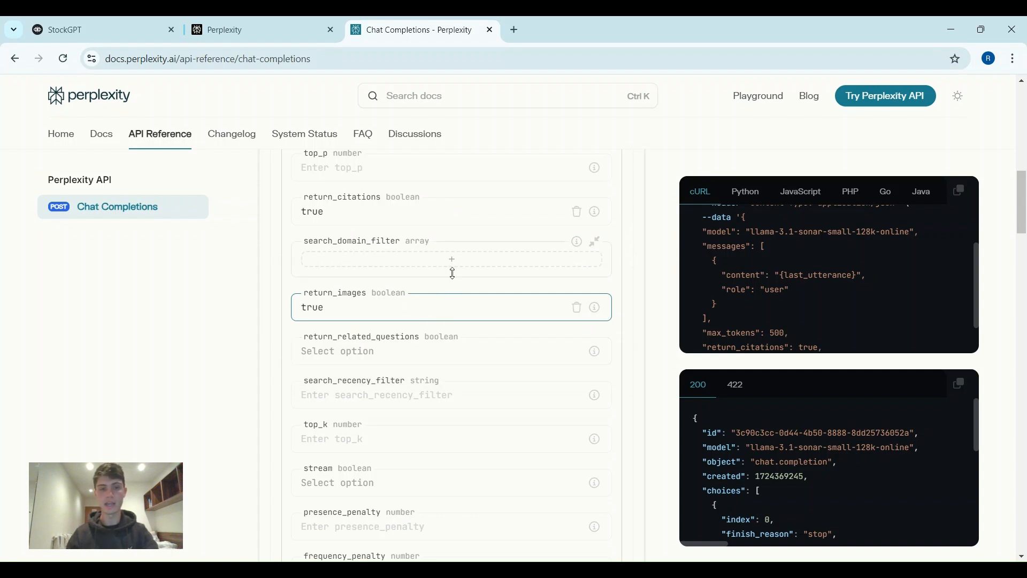
Step: Add a string entry to the search_domain_filter array and leave its value empty
scroll(453, 274, down, 3)
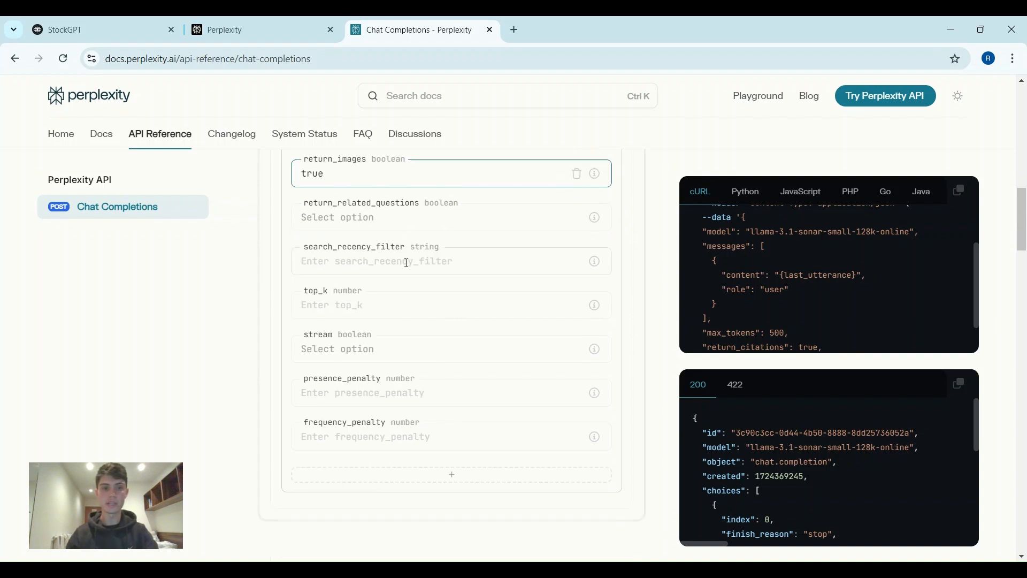
click(407, 263)
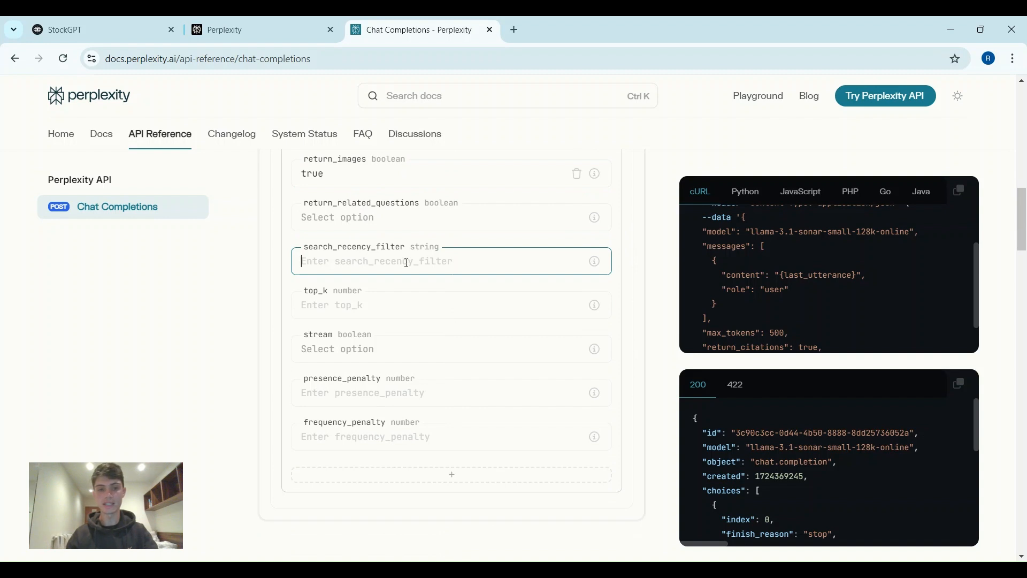
scroll(406, 263, up, 4)
scroll(408, 267, up, 1)
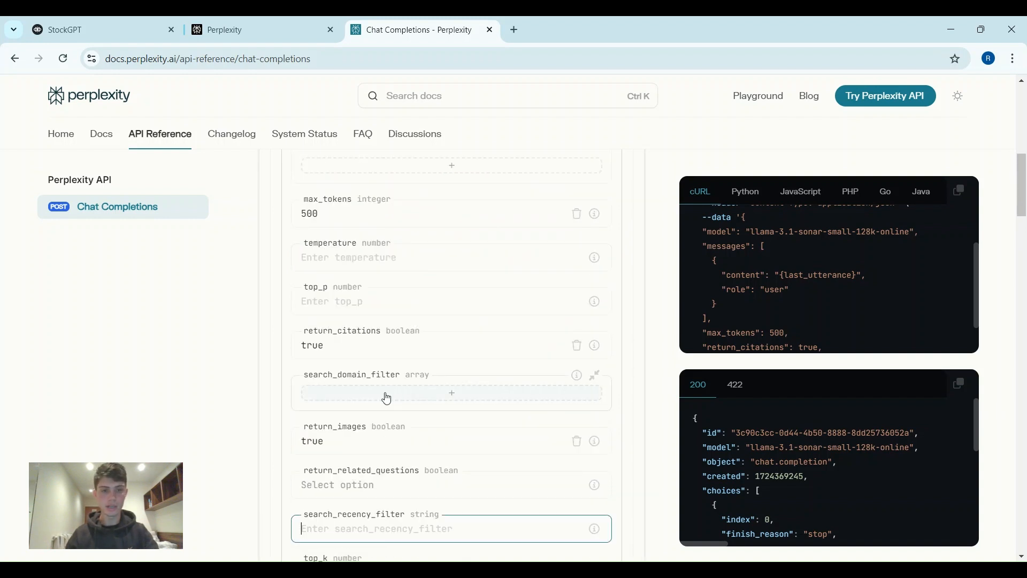
click(454, 397)
scroll(455, 395, down, 1)
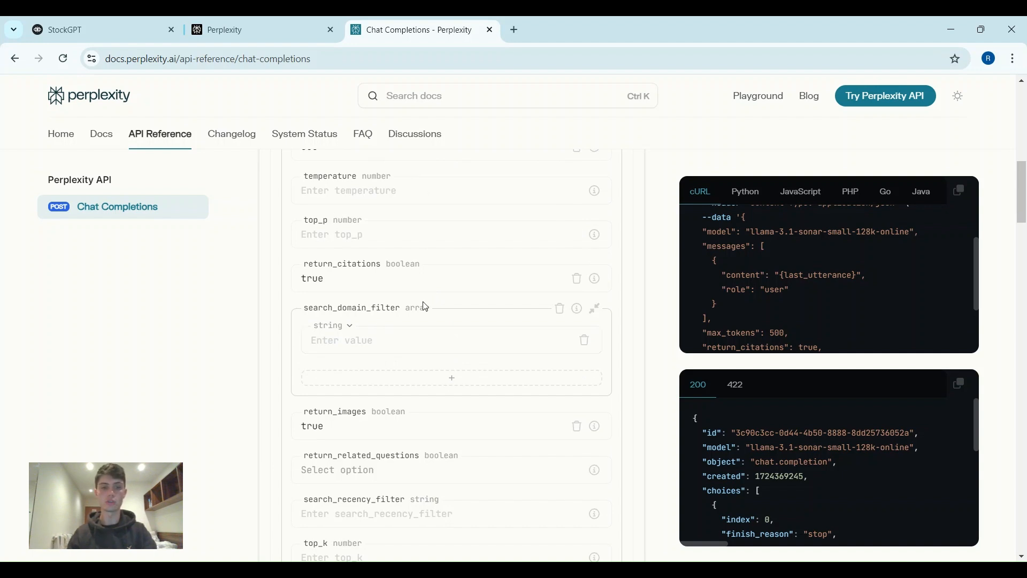
click(386, 336)
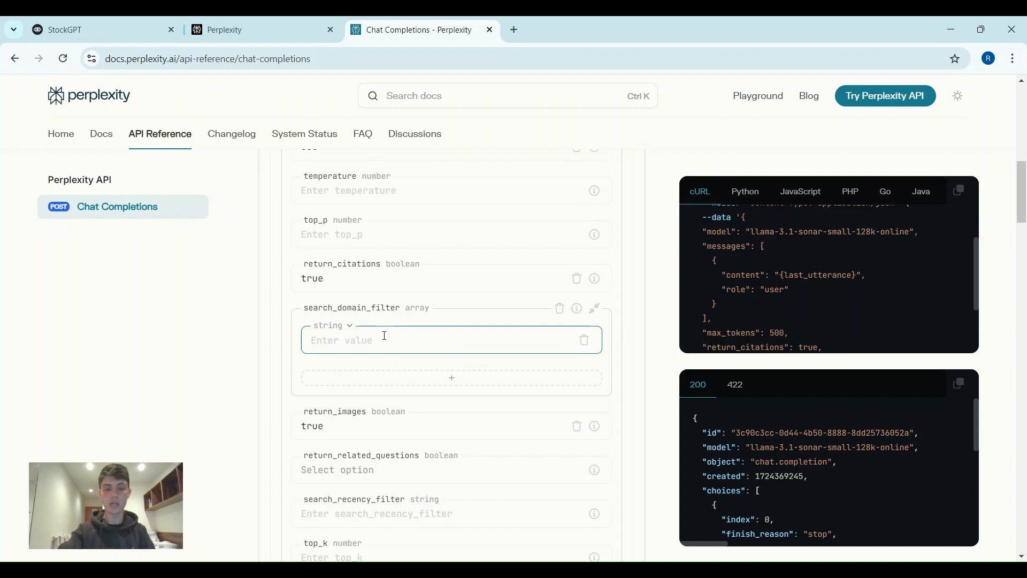
text(-)
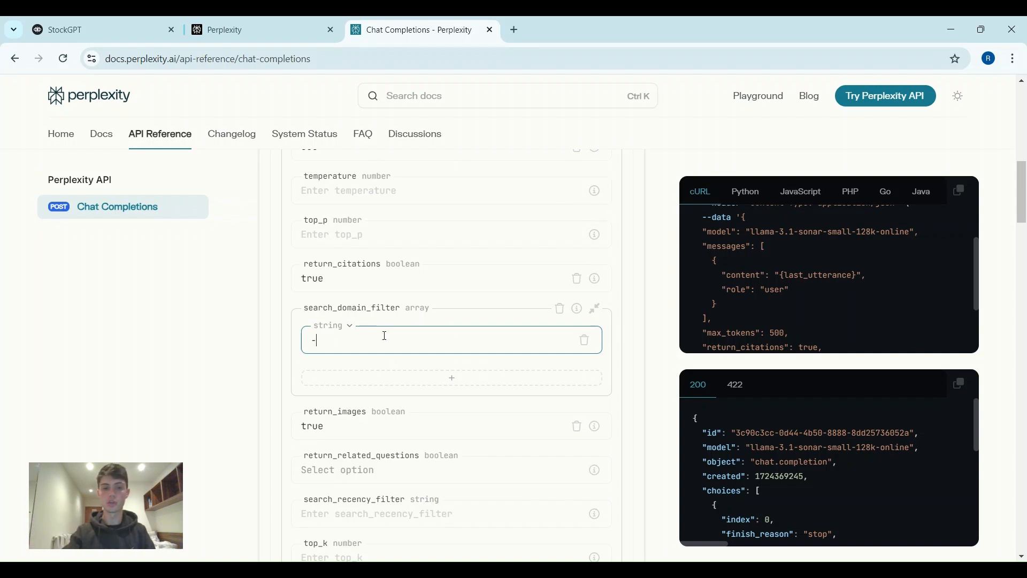
key(BackSpace)
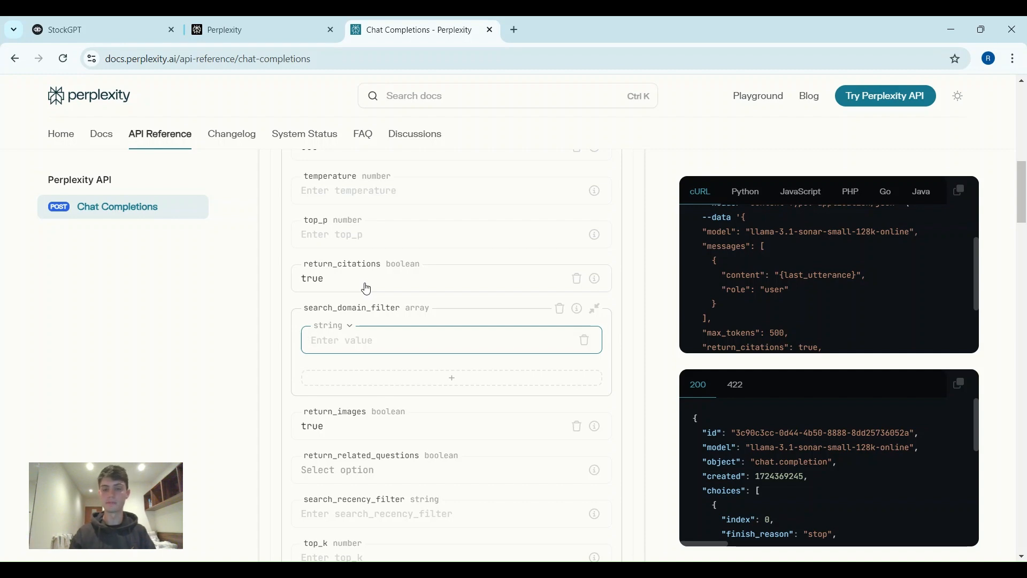
Step: Review the remaining body parameters and the generated cURL request, including its URL, headers and JSON data
scroll(366, 289, down, 8)
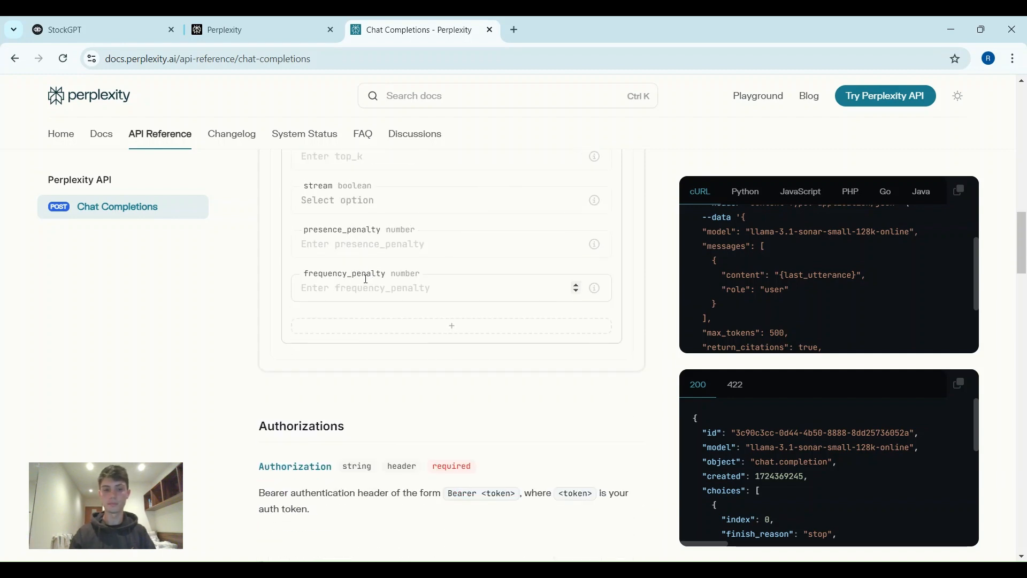
scroll(366, 279, up, 5)
scroll(535, 288, down, 1)
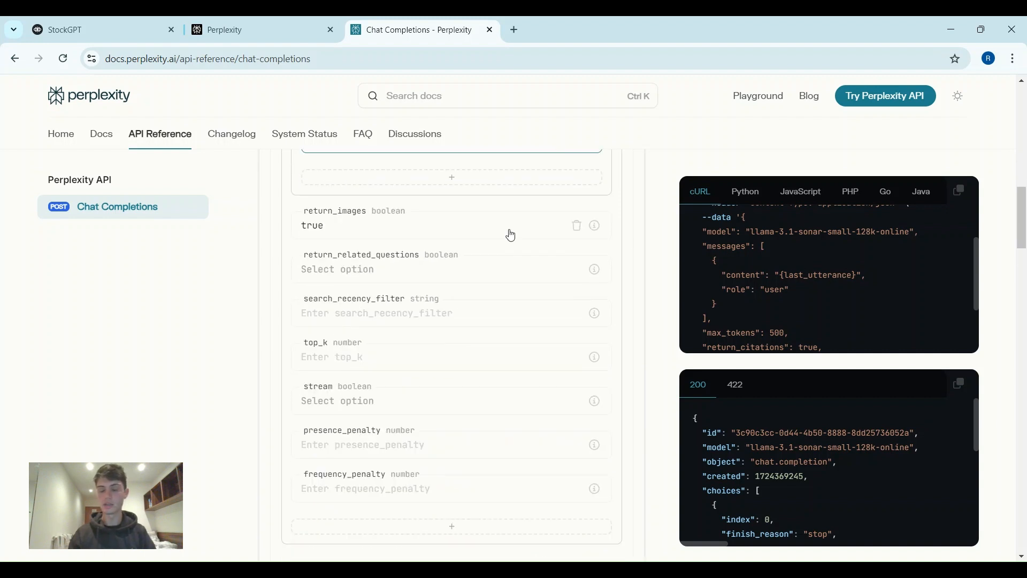
scroll(428, 278, up, 5)
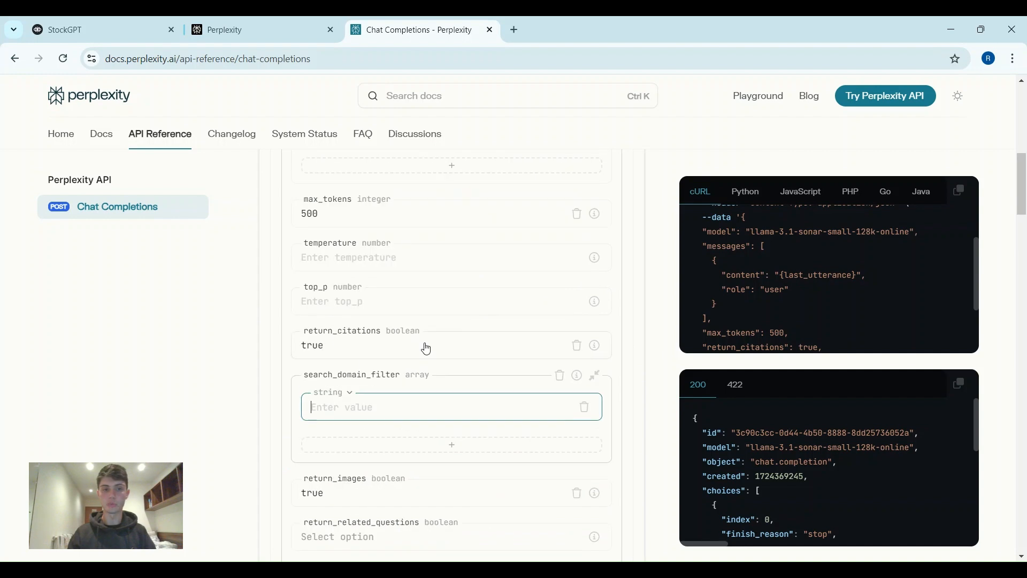
scroll(435, 305, up, 4)
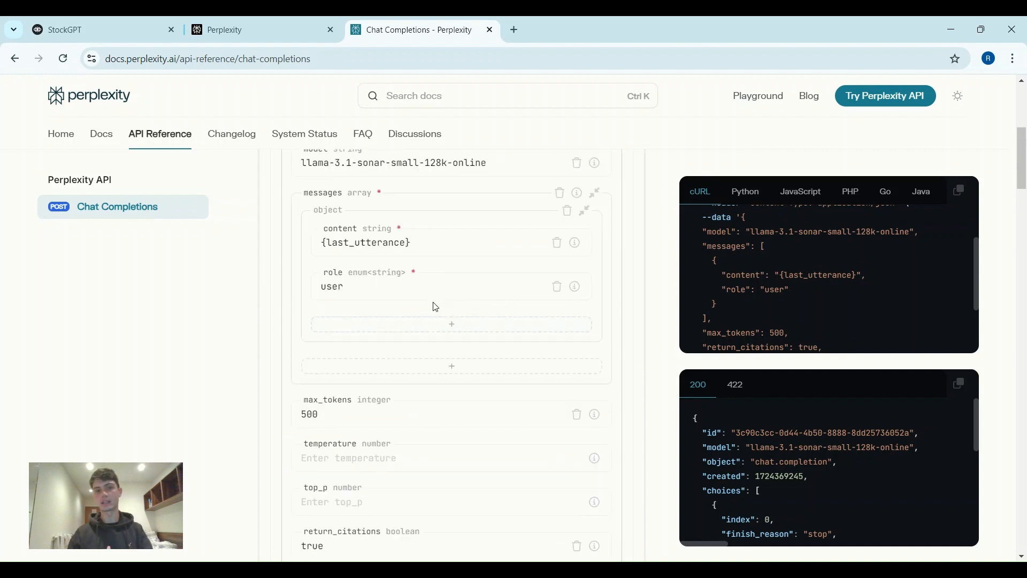
scroll(756, 249, up, 2)
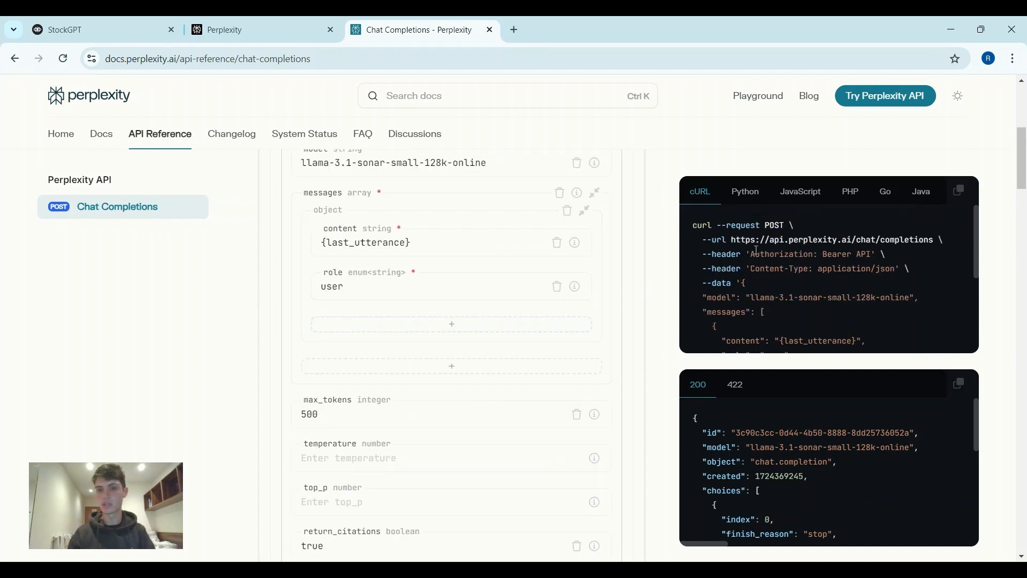
scroll(802, 266, down, 3)
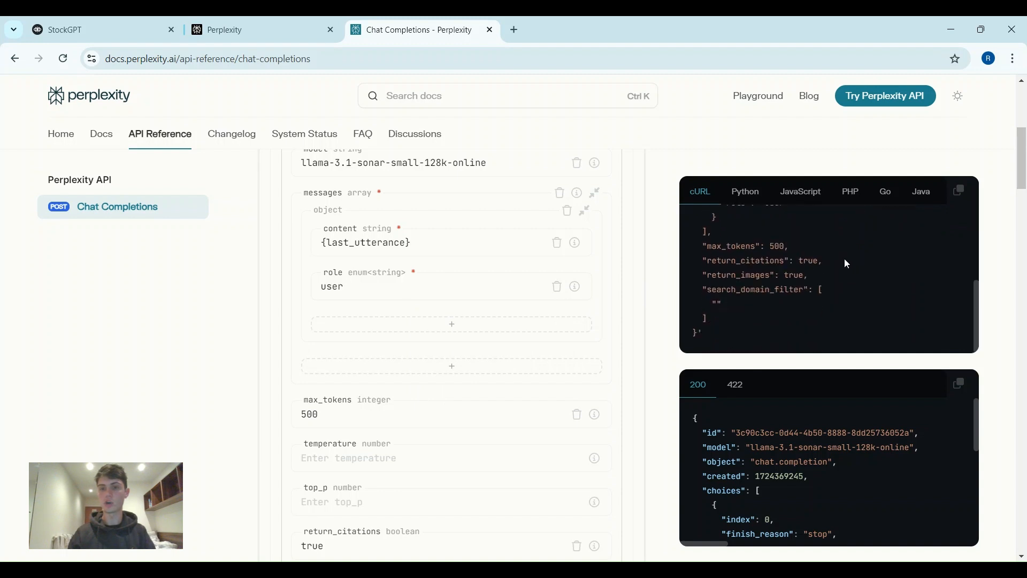
scroll(802, 292, up, 5)
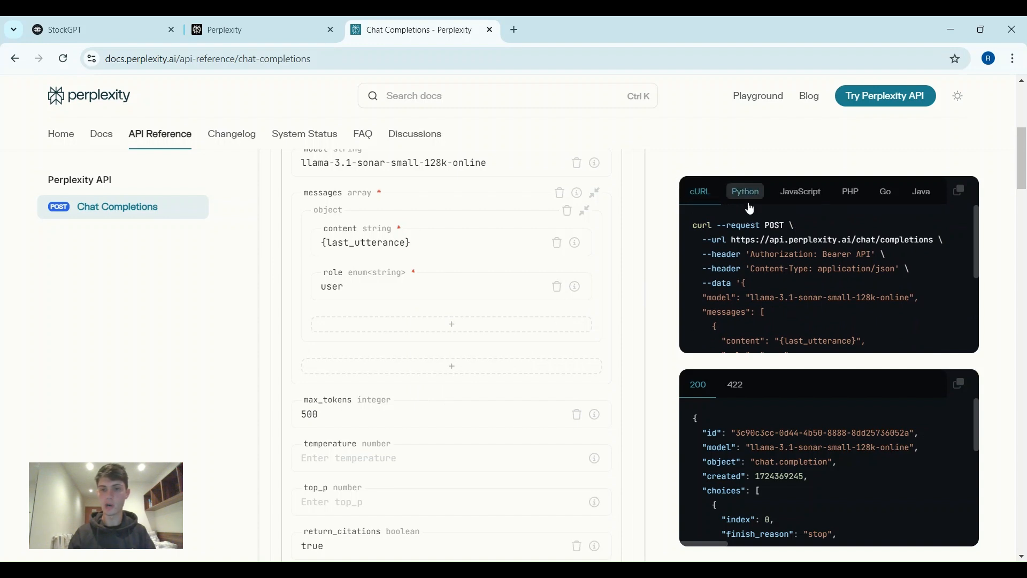
scroll(752, 207, down, 2)
scroll(780, 263, down, 2)
scroll(780, 263, up, 2)
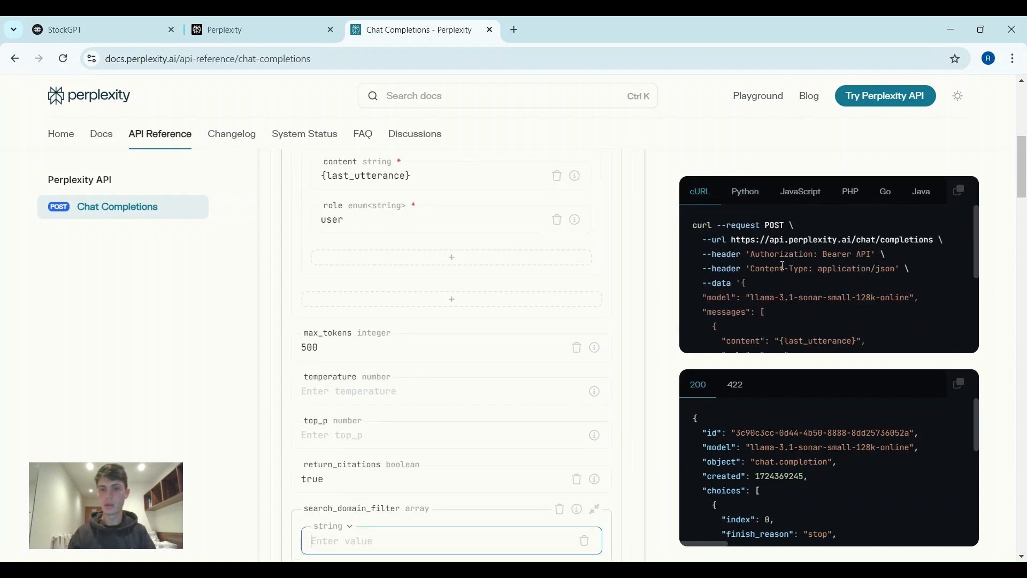
scroll(740, 299, down, 5)
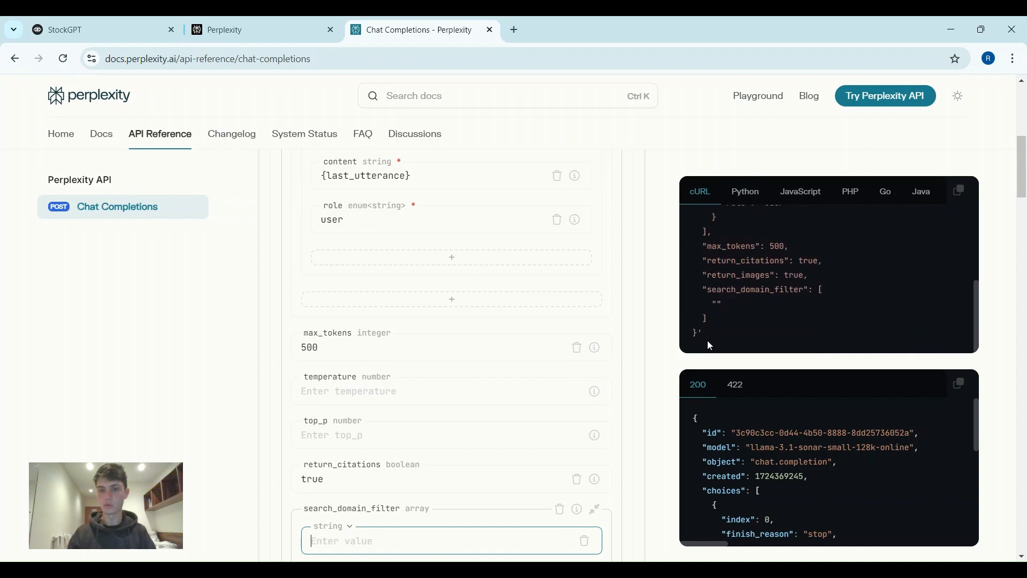
Step: Select the full JSON body in the cURL request's data, from opening to closing brace, without the surrounding quotes
drag(701, 331, 706, 335)
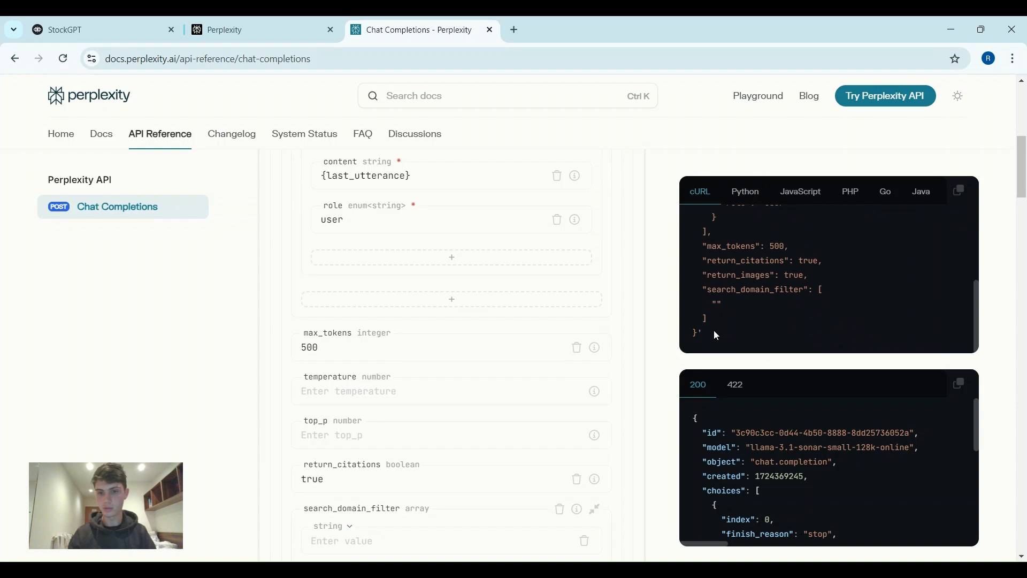
scroll(715, 329, up, 5)
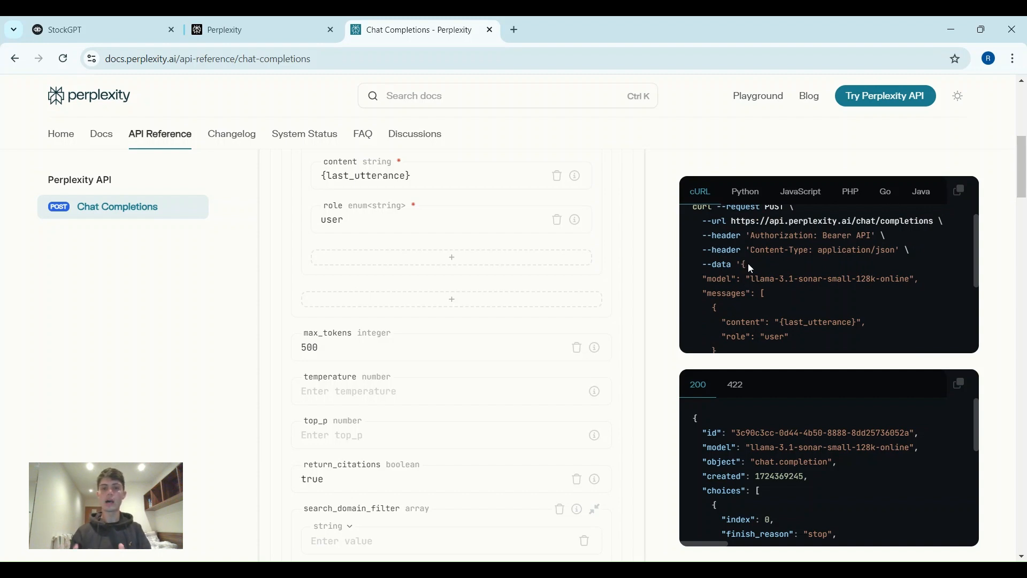
drag(741, 266, 699, 337)
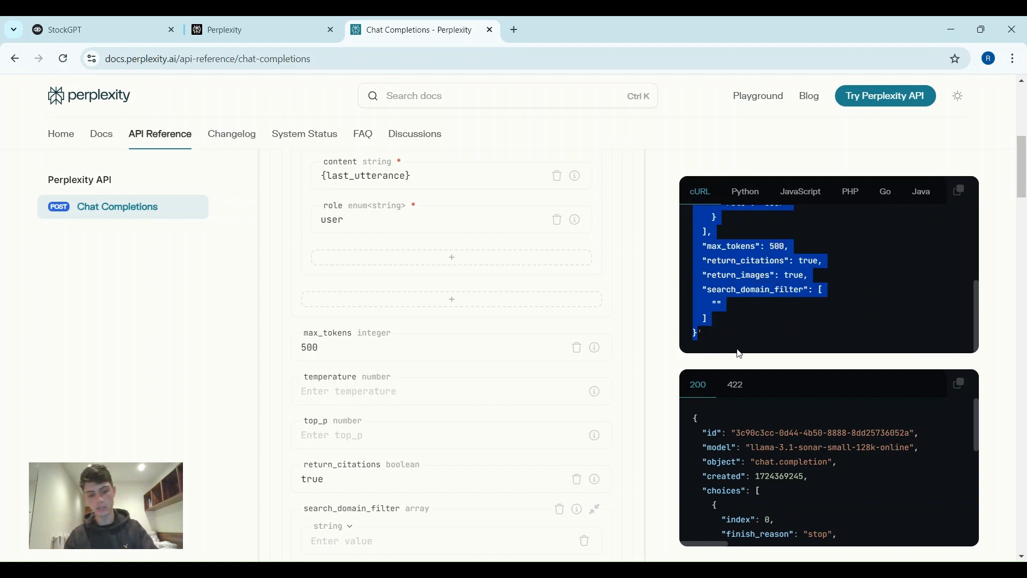
Step: Switch to the StockGPT project in Voiceflow, close the variable list and open the POST step of the Perplexity API block
click(106, 27)
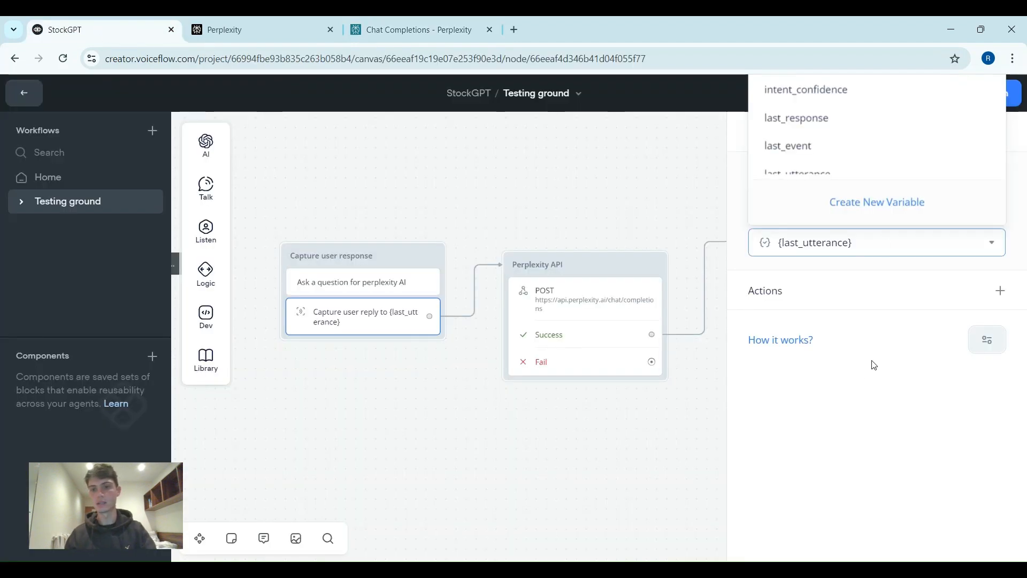
click(786, 255)
click(575, 304)
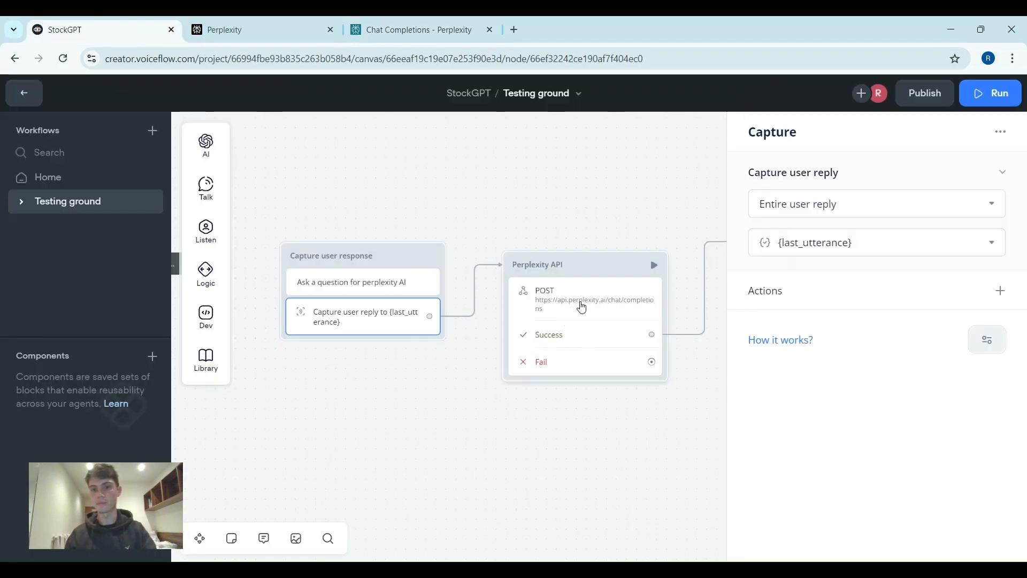
Step: Paste the copied JSON request body into the raw Body of the Perplexity API block's POST step
click(626, 303)
scroll(853, 344, down, 5)
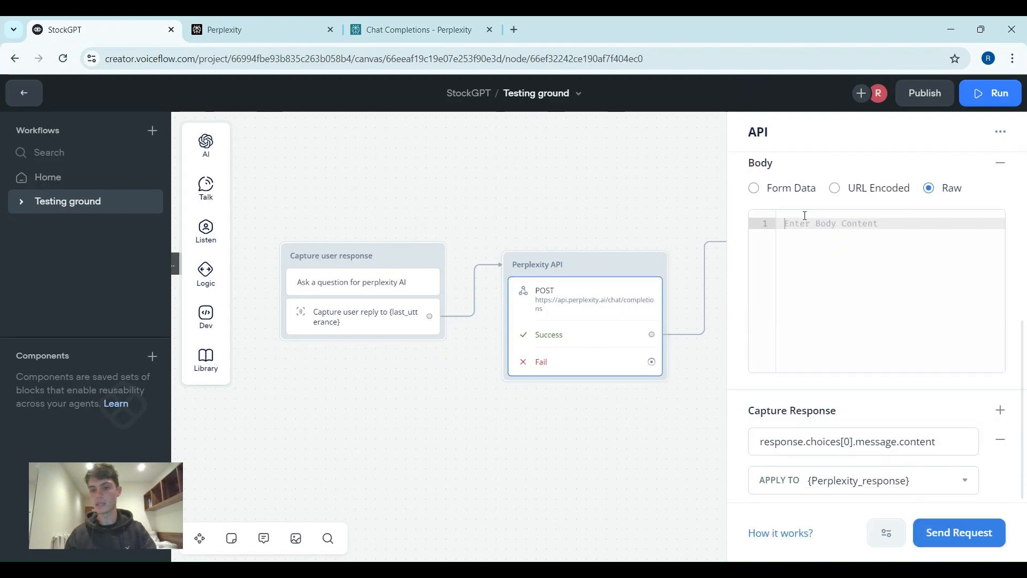
key(ctrl+v)
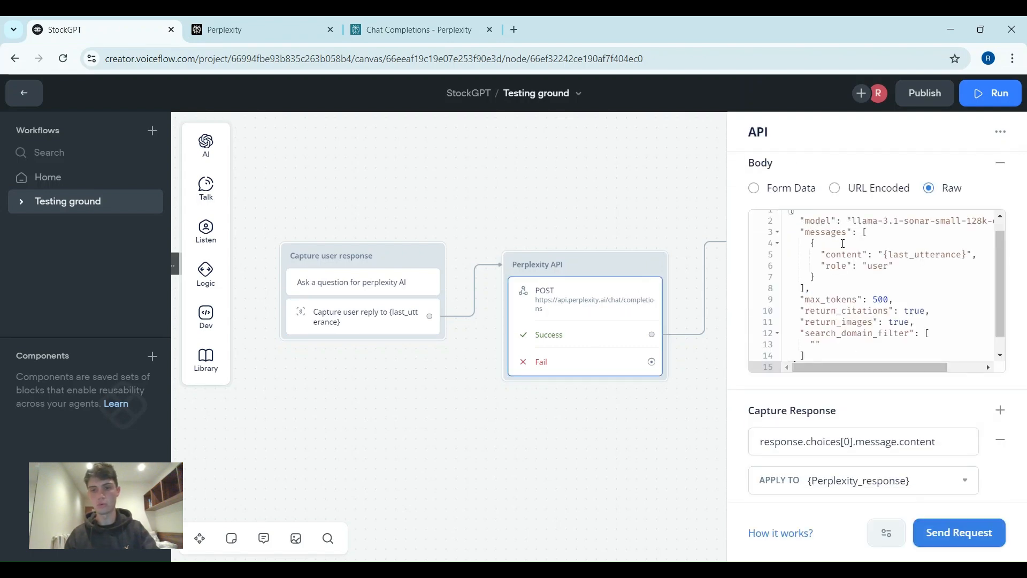
Step: Review the API step's URL, Authorization and Content-Type headers, and the full raw JSON body
scroll(864, 275, up, 4)
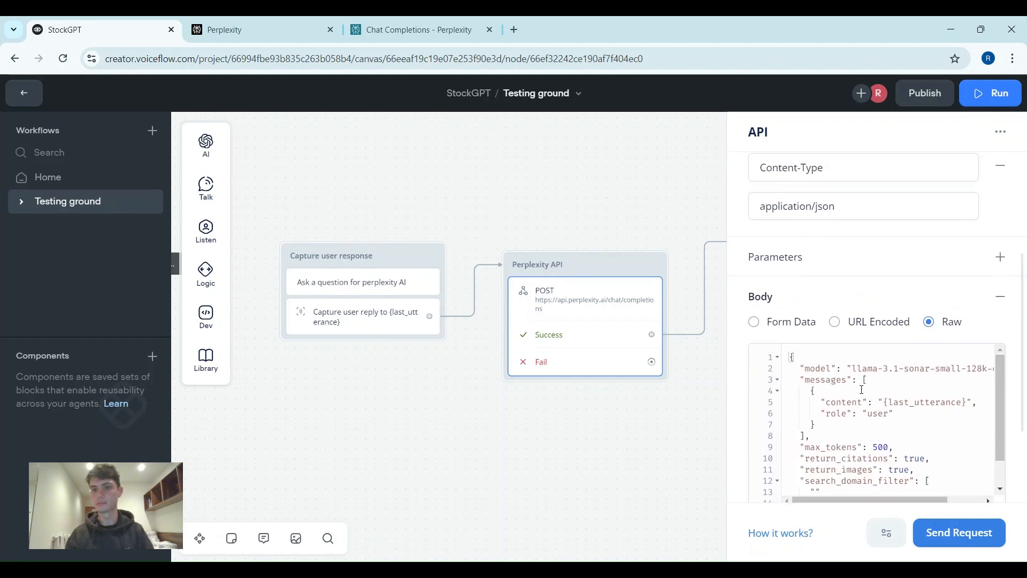
scroll(869, 310, down, 4)
scroll(890, 311, up, 1)
scroll(889, 311, up, 6)
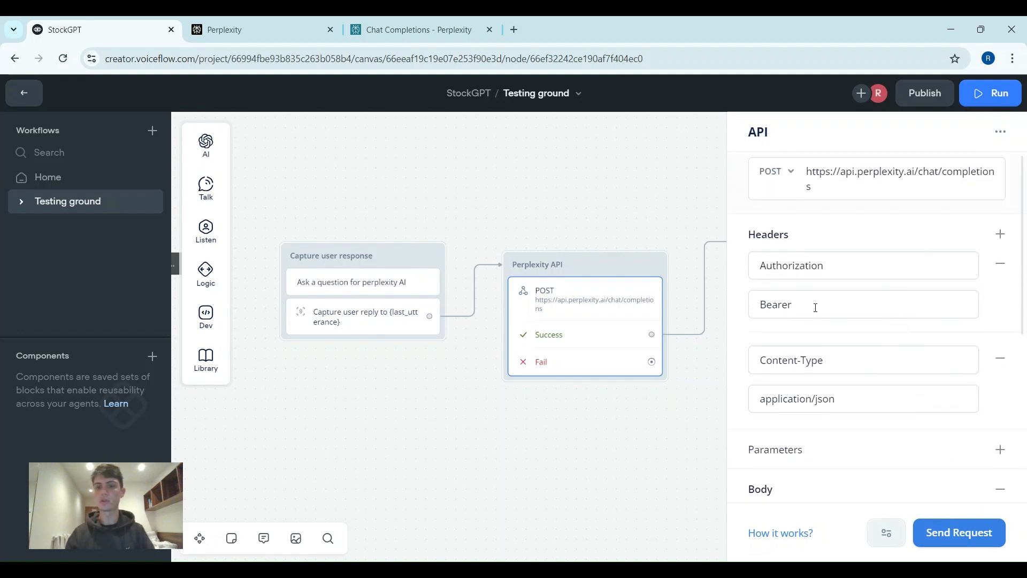
scroll(835, 306, down, 5)
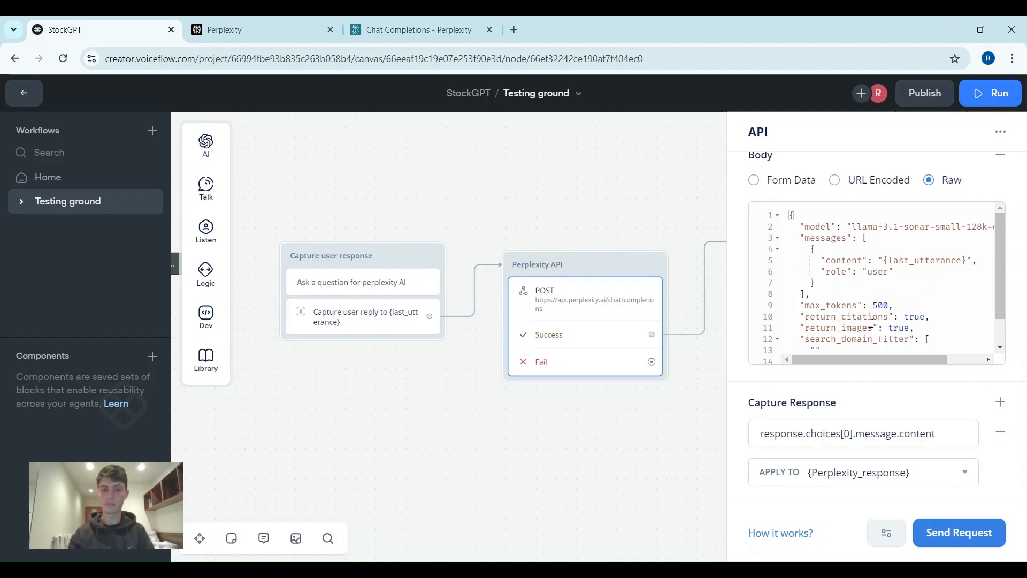
scroll(871, 323, up, 5)
scroll(870, 243, down, 5)
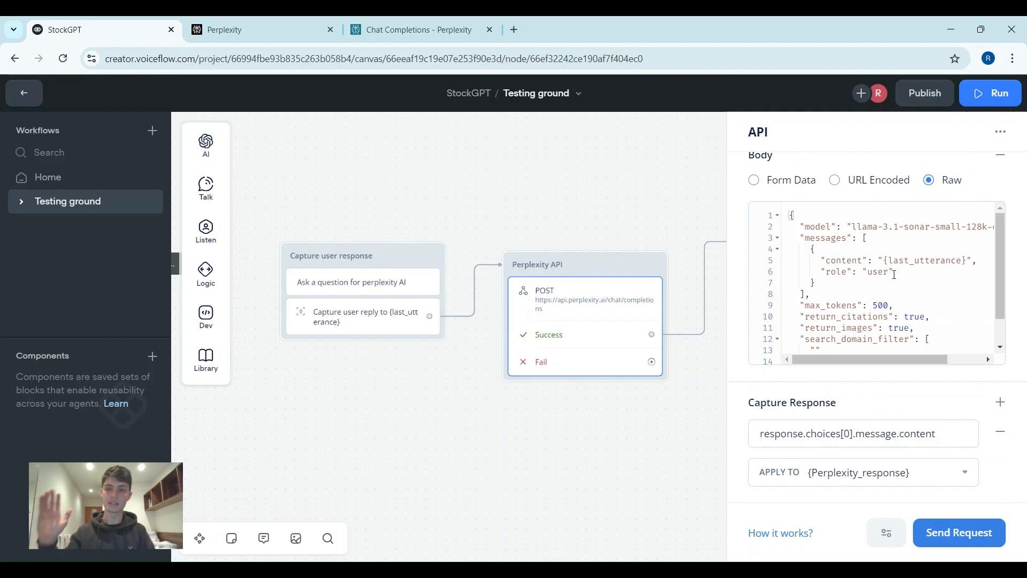
scroll(898, 274, down, 1)
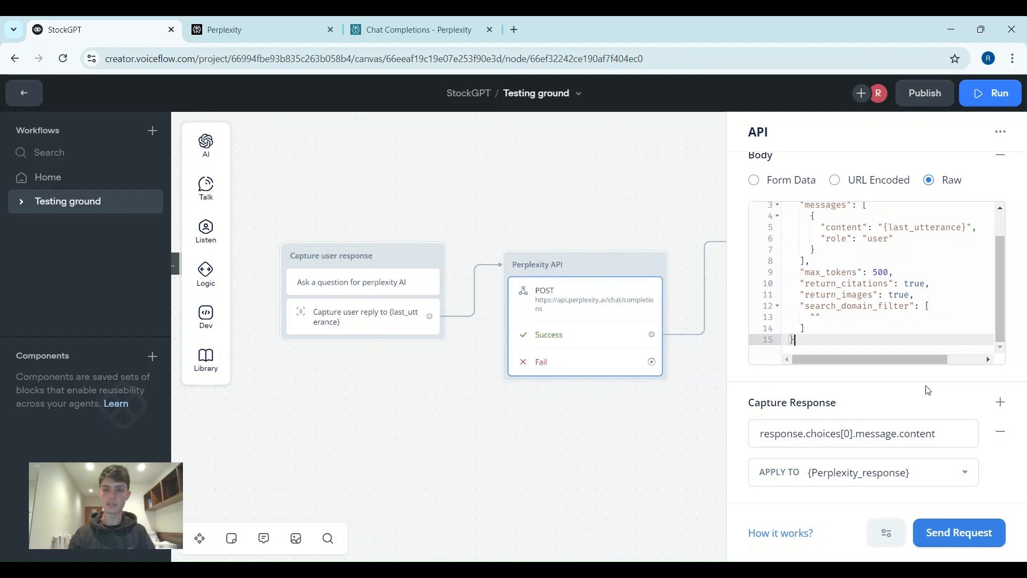
Step: Examine the Capture Response path and the variable it is applied to, leaving both as they are, and close the API step
drag(761, 435, 953, 430)
click(668, 441)
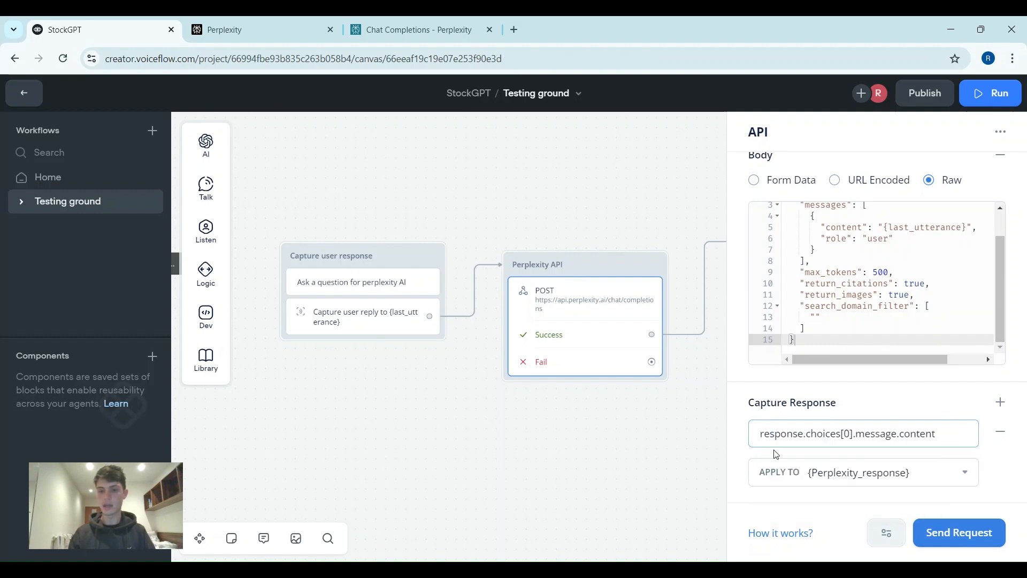
click(603, 292)
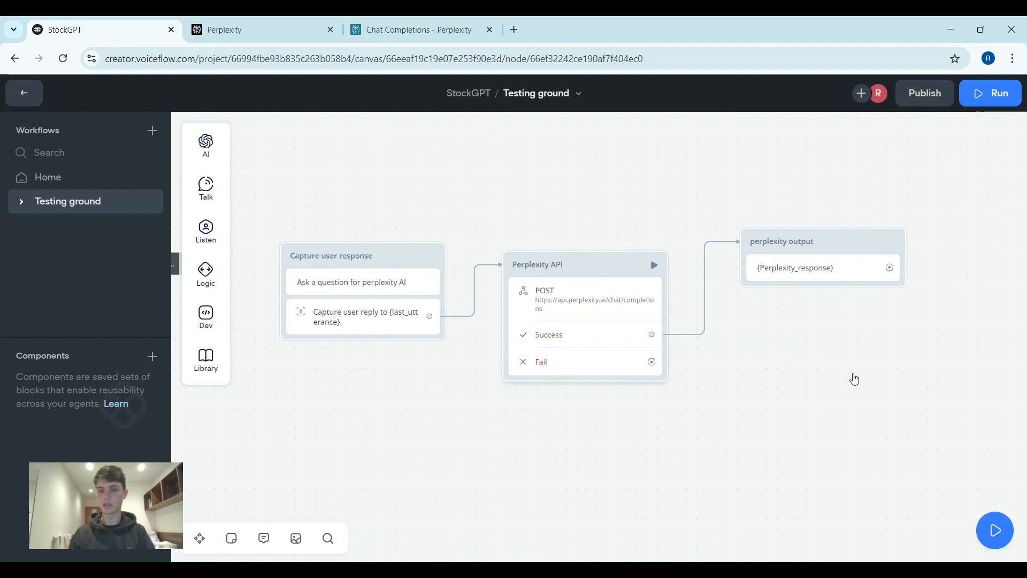
scroll(885, 378, down, 5)
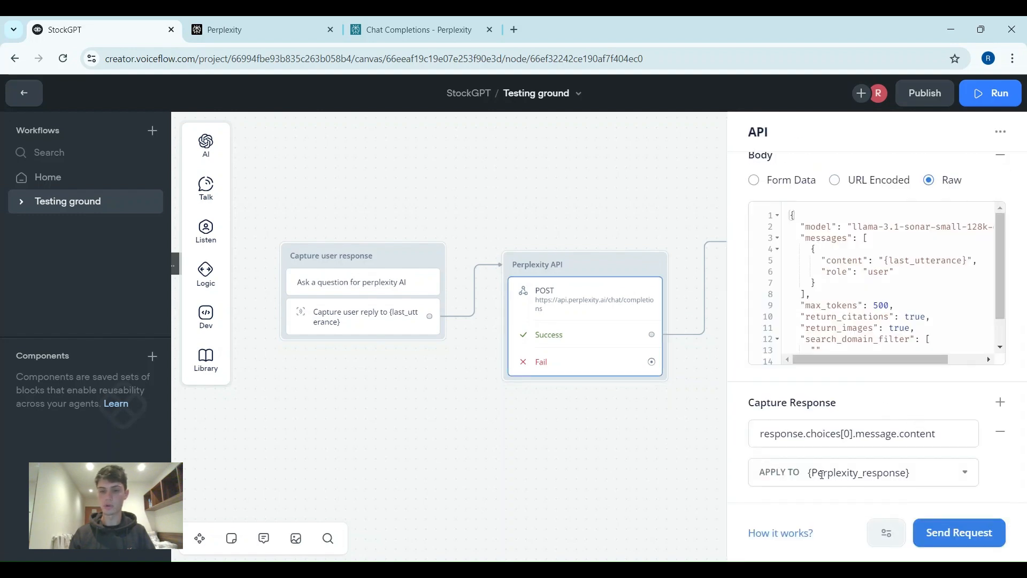
click(809, 476)
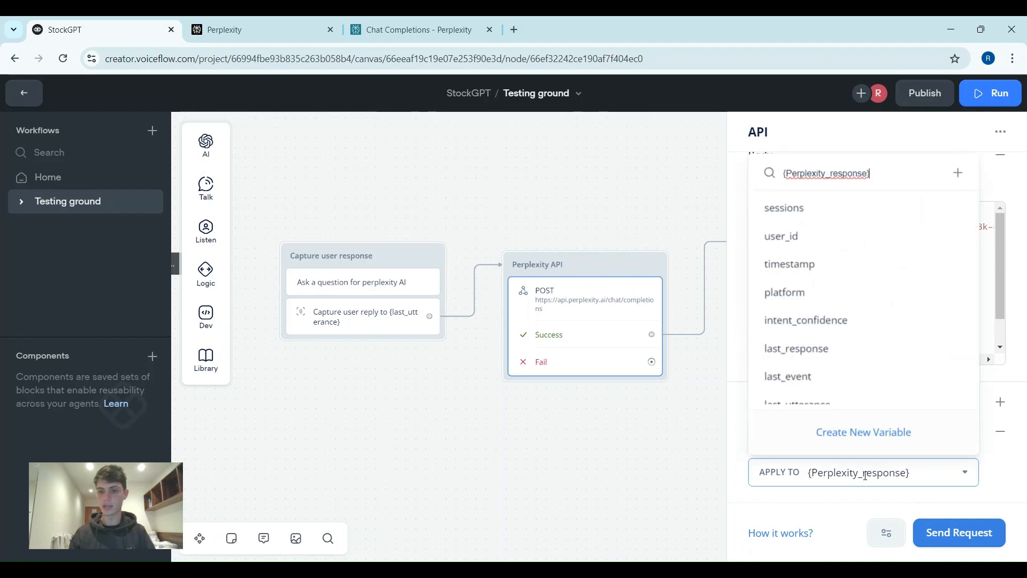
click(675, 437)
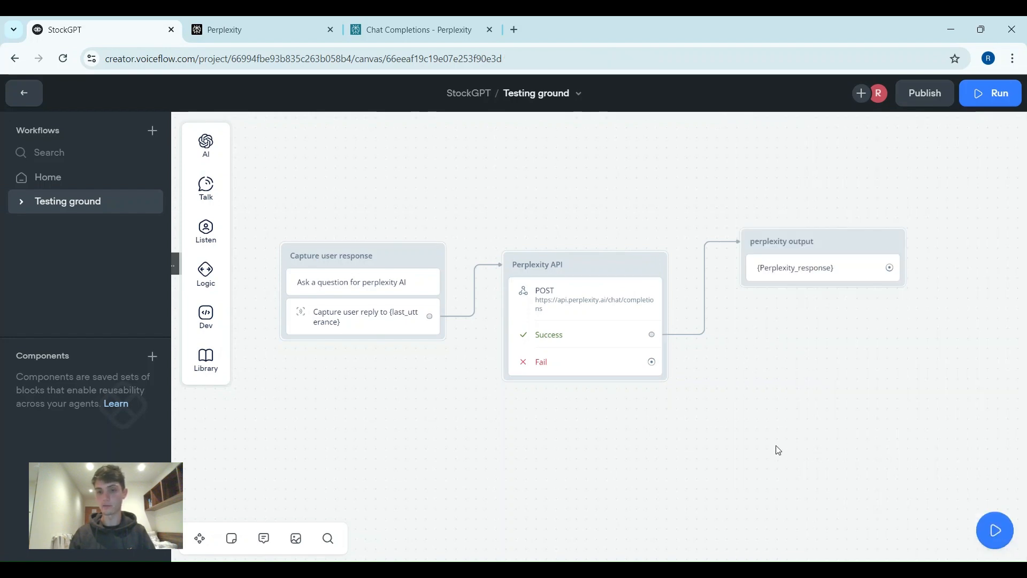
drag(770, 402, 731, 412)
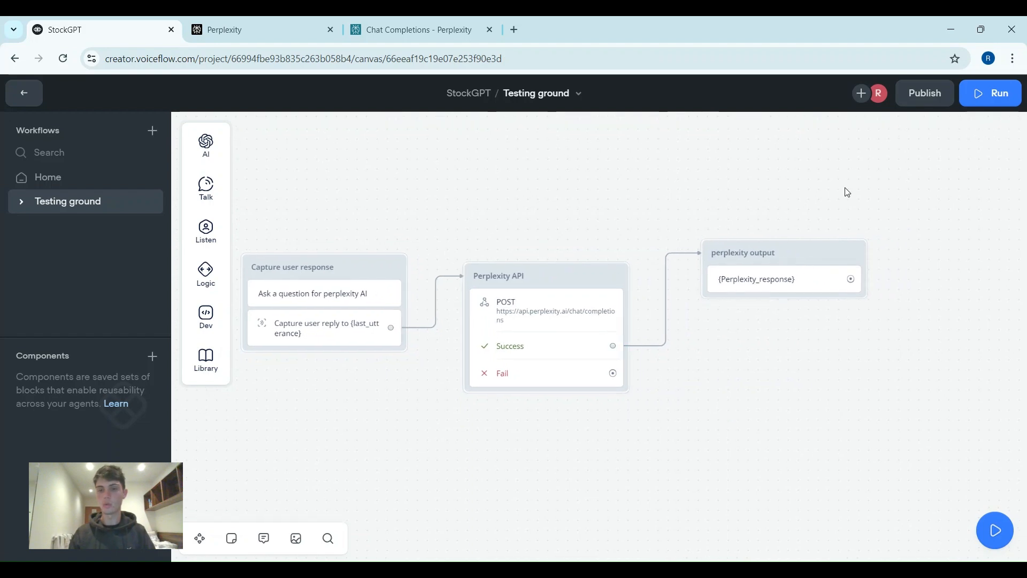
scroll(711, 383, down, 2)
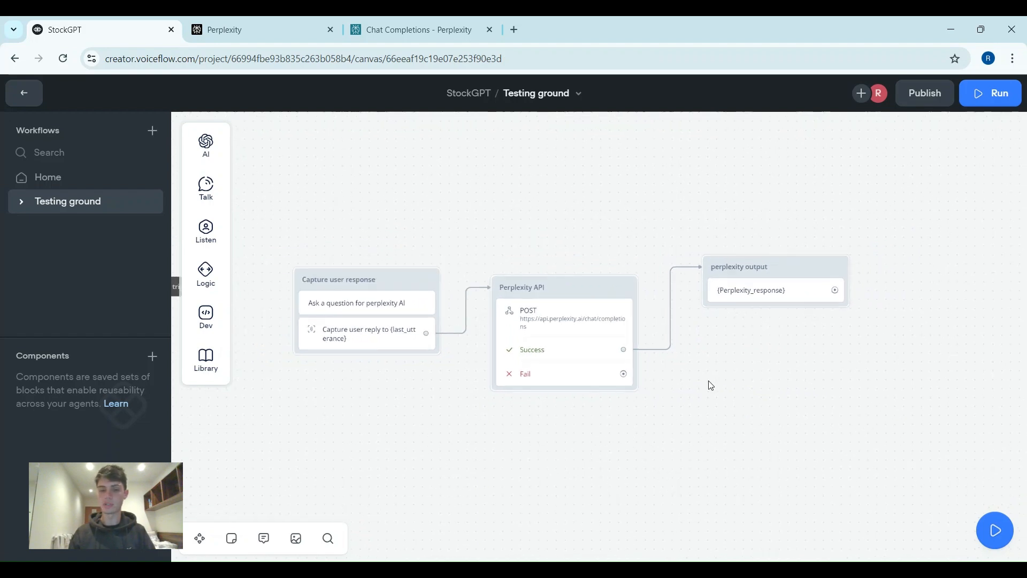
drag(702, 386, 805, 376)
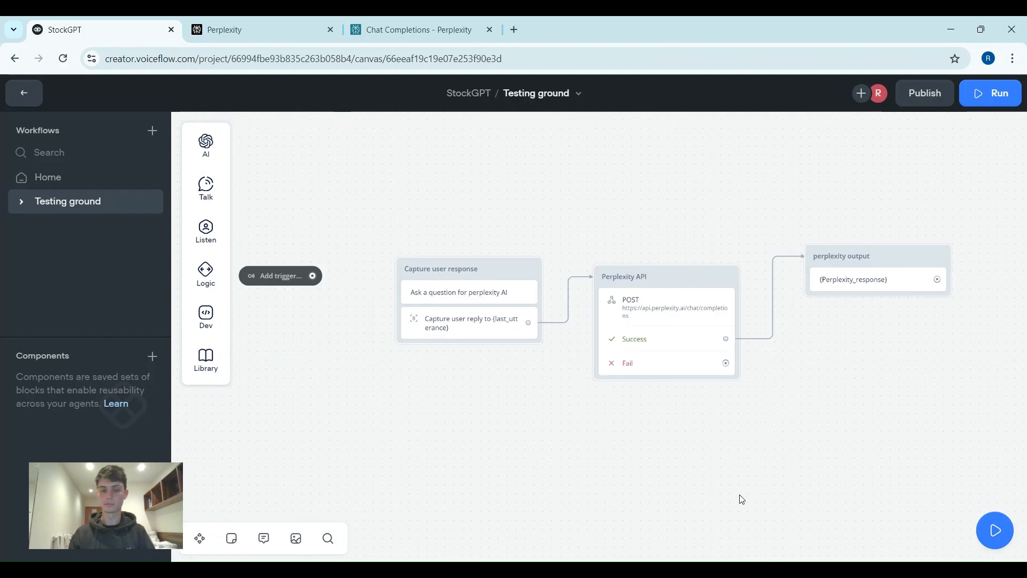